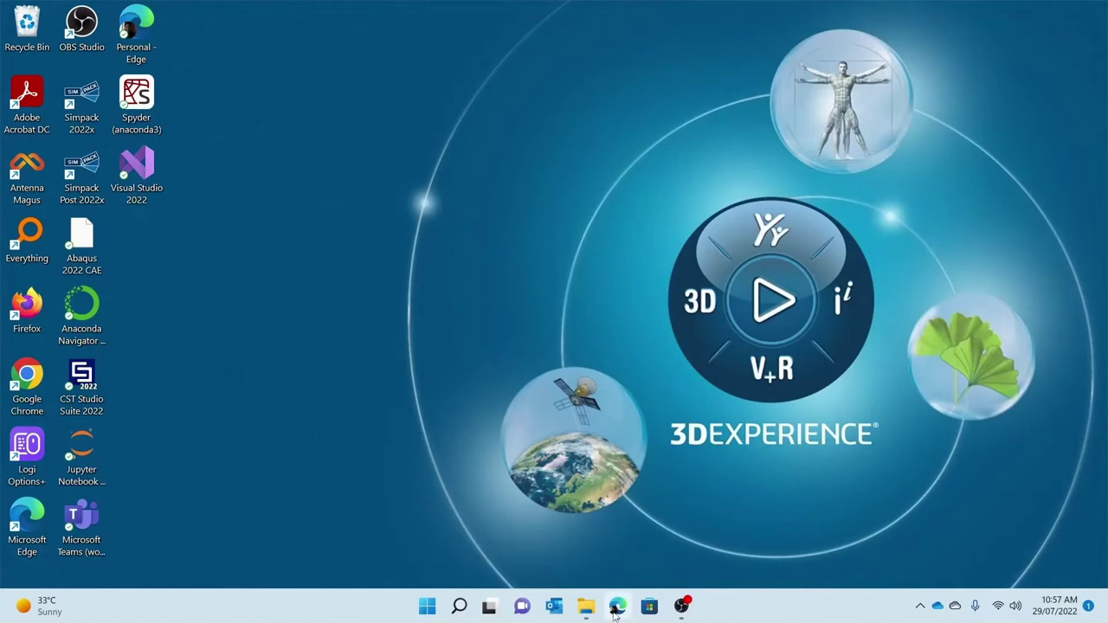
# - Switch to the Dassault Systèmes download site in Edge and show the Abaqus 2022 Golden level of SIMULIA Abaqus, Isight, fe-safe, Tosca
pyautogui.moveTo(615, 612)
pyautogui.click(576, 504)
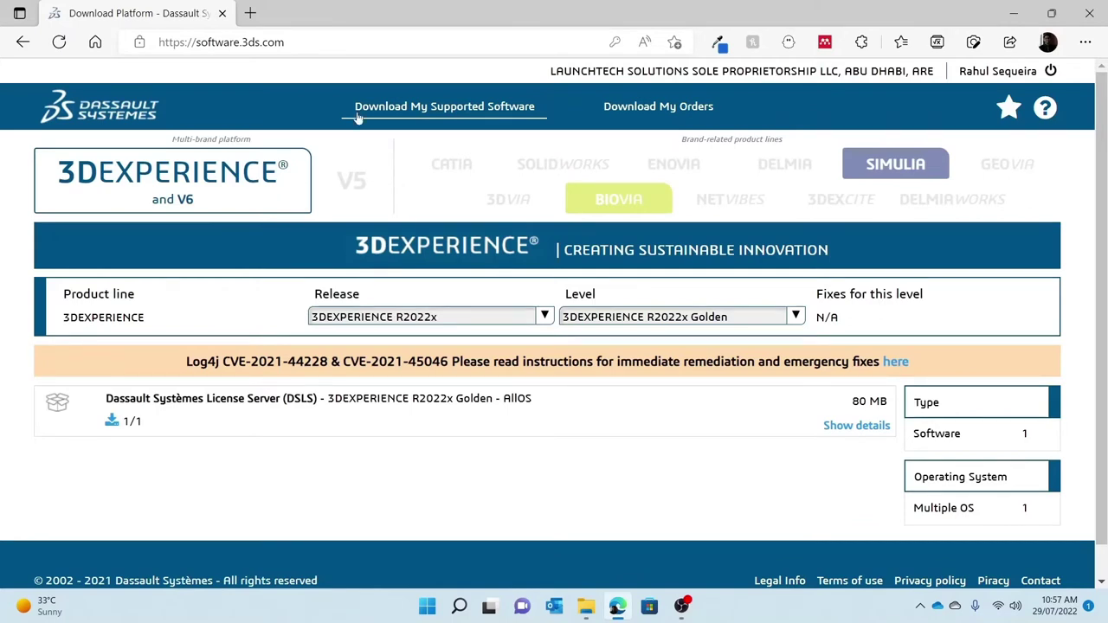
pyautogui.click(340, 49)
pyautogui.click(338, 73)
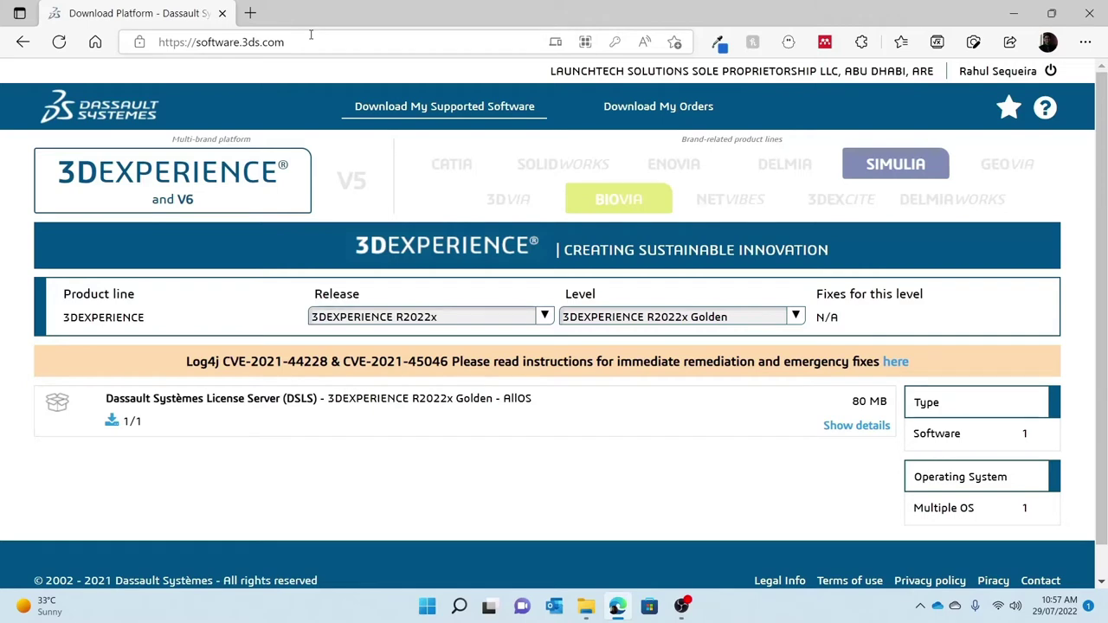
pyautogui.click(886, 163)
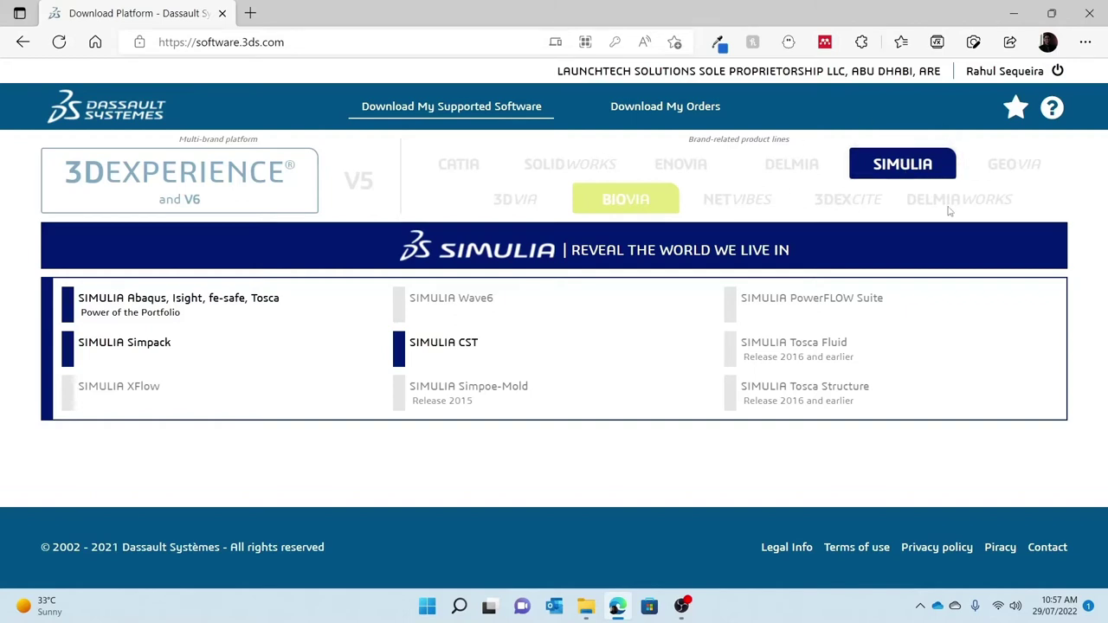
pyautogui.click(251, 309)
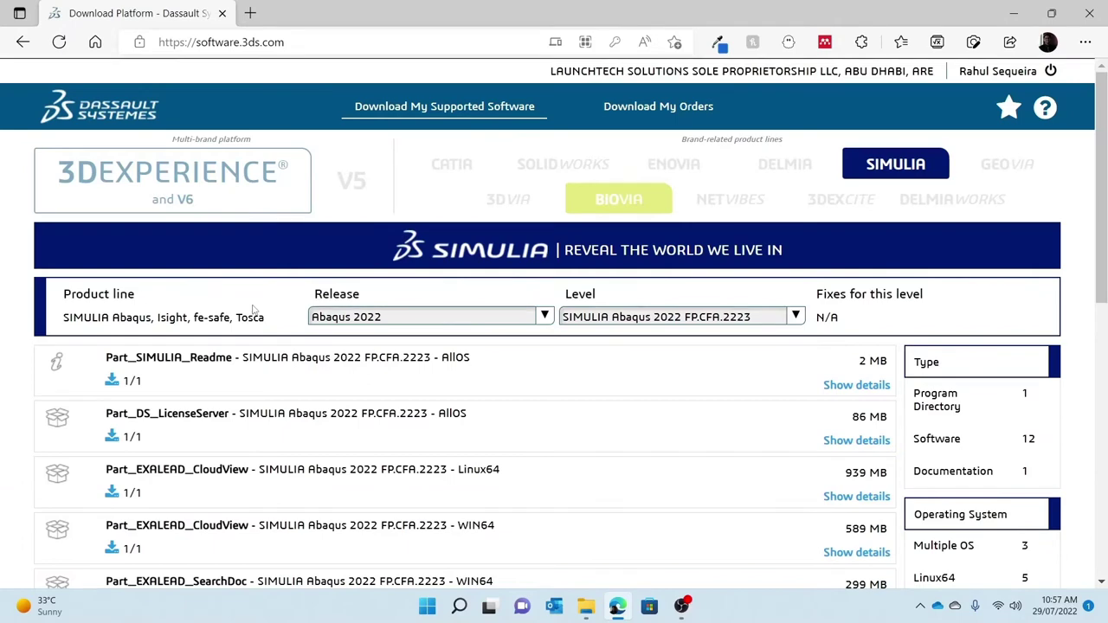
pyautogui.scroll(-1, 594, 318)
pyautogui.click(601, 237)
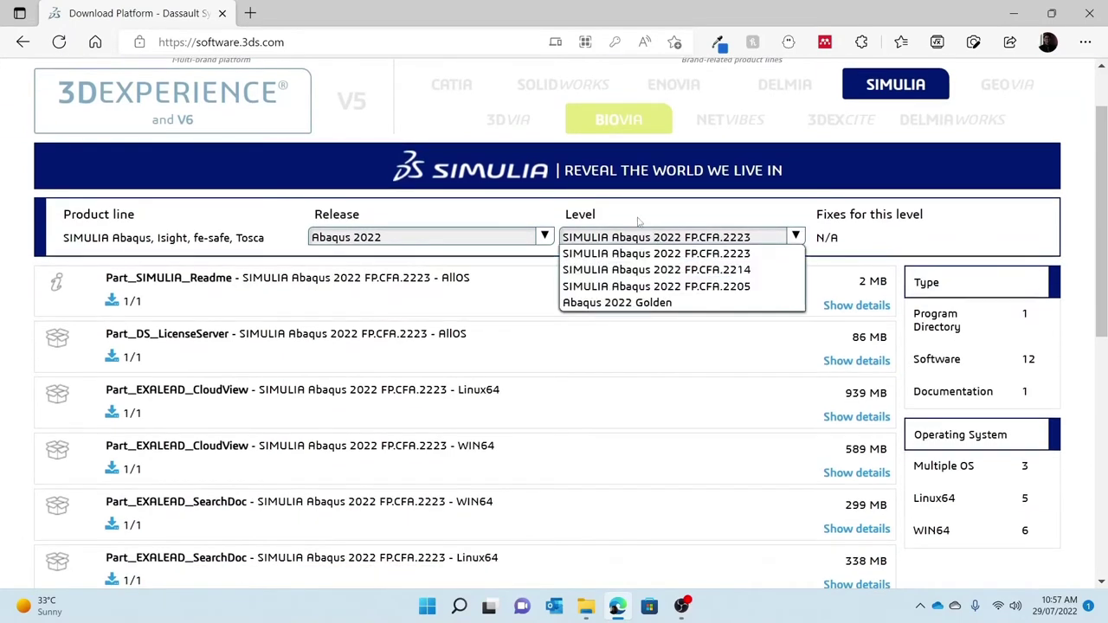
pyautogui.click(618, 302)
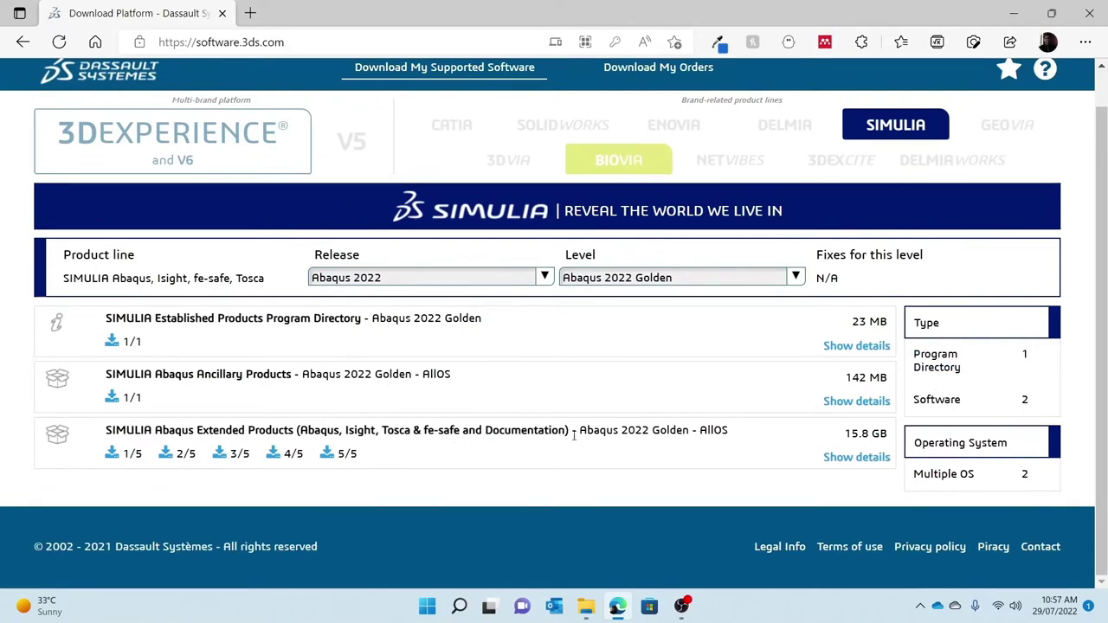
# - Show the details of SIMULIA Abaqus Extended Products and examine its downloadable tar volumes
pyautogui.click(854, 457)
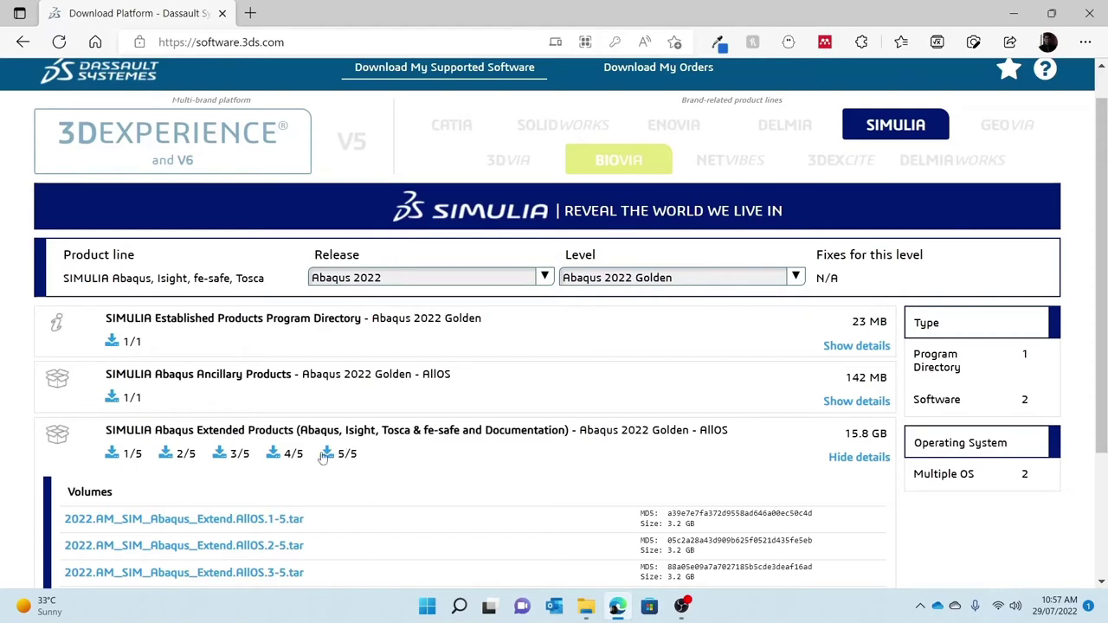
pyautogui.scroll(-1, 505, 458)
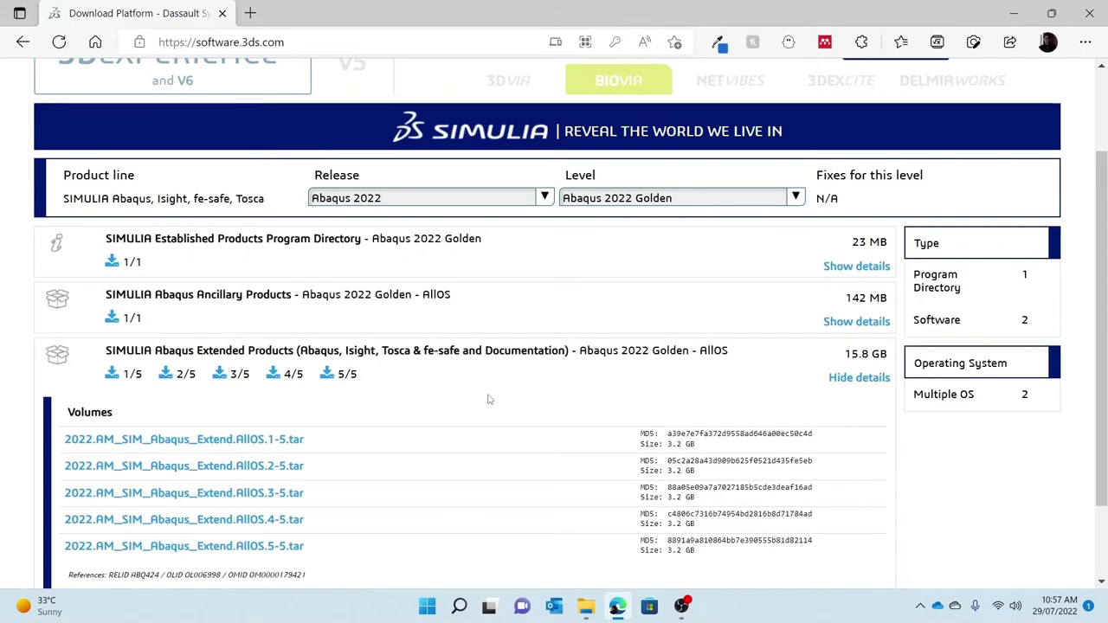
pyautogui.scroll(-1, 488, 398)
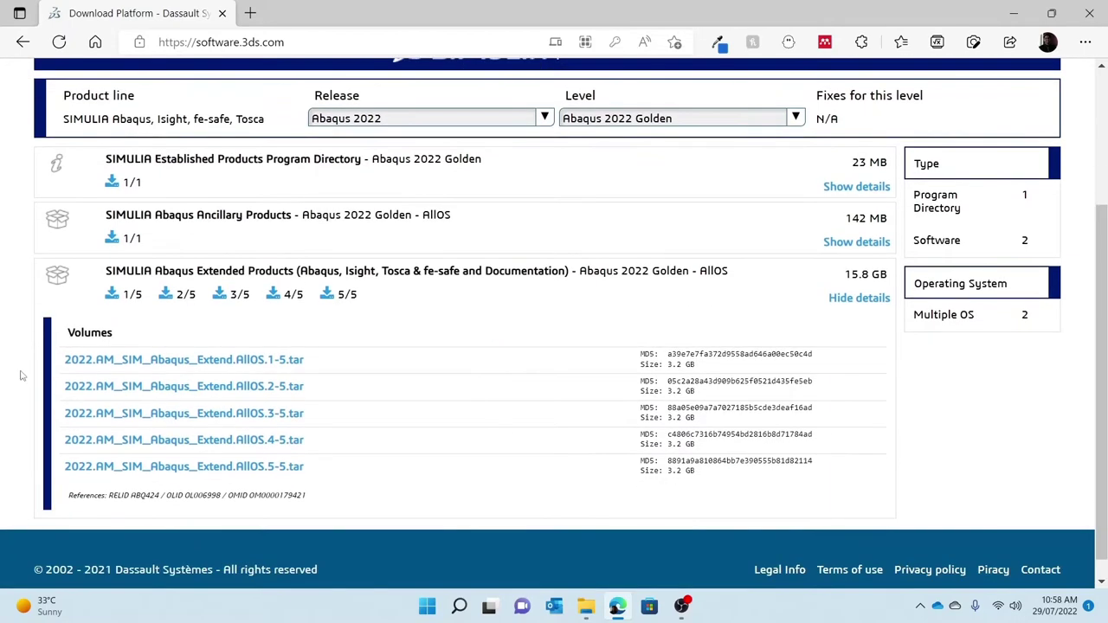
pyautogui.moveTo(56, 366); pyautogui.dragTo(414, 472)
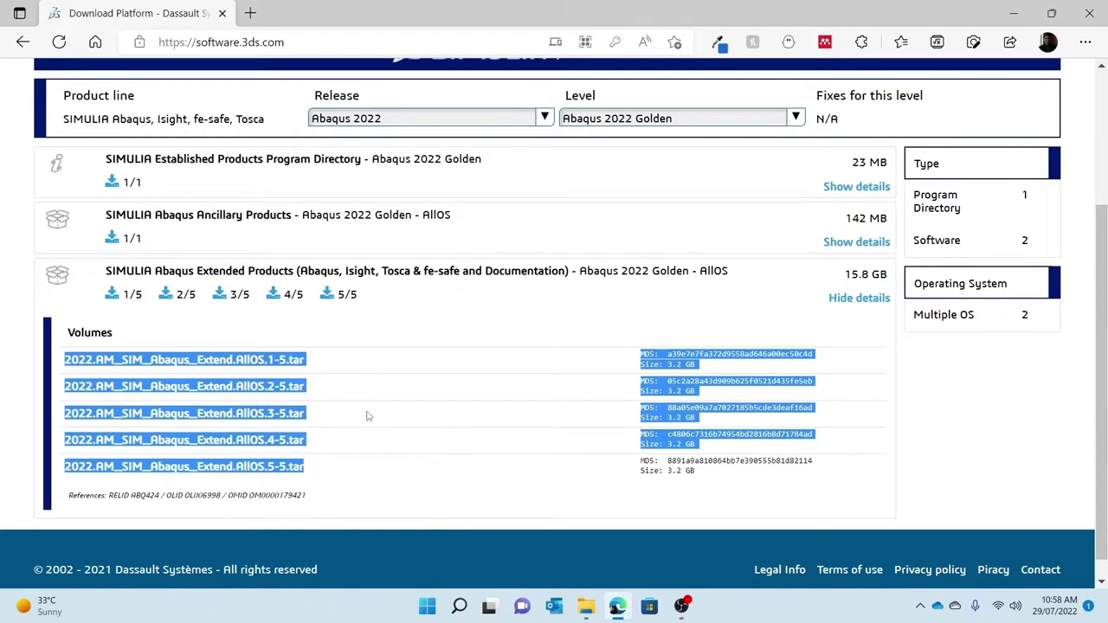
pyautogui.click(387, 377)
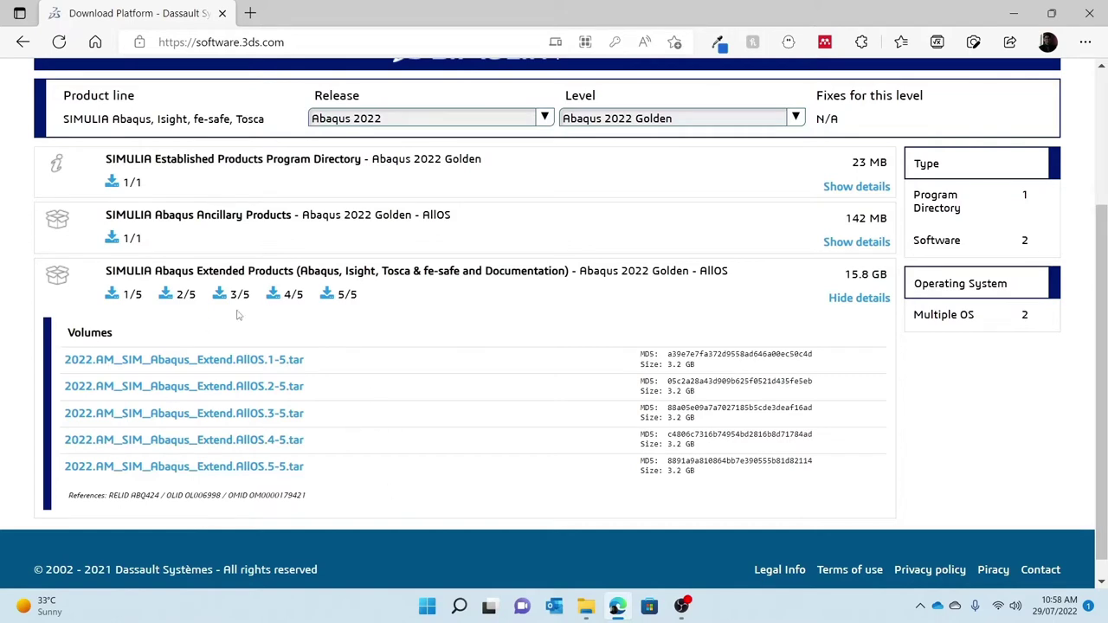
# - Switch to File Explorer and open folder 1 inside AM_SIM_Abaqus_Extend.AllOS
pyautogui.click(586, 606)
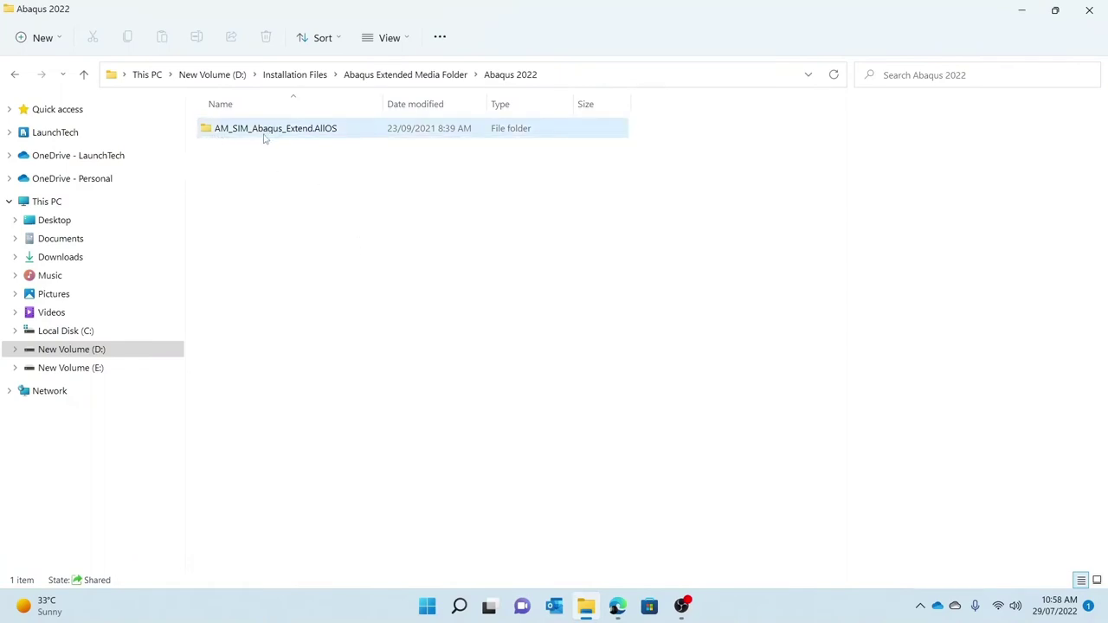
pyautogui.doubleClick(317, 132)
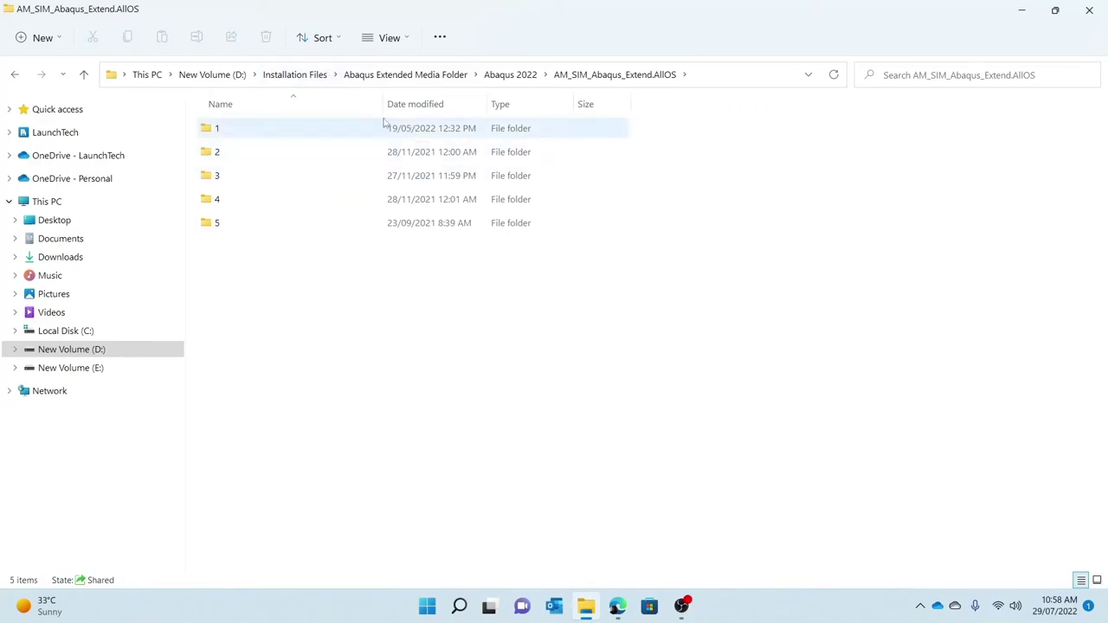
pyautogui.doubleClick(303, 130)
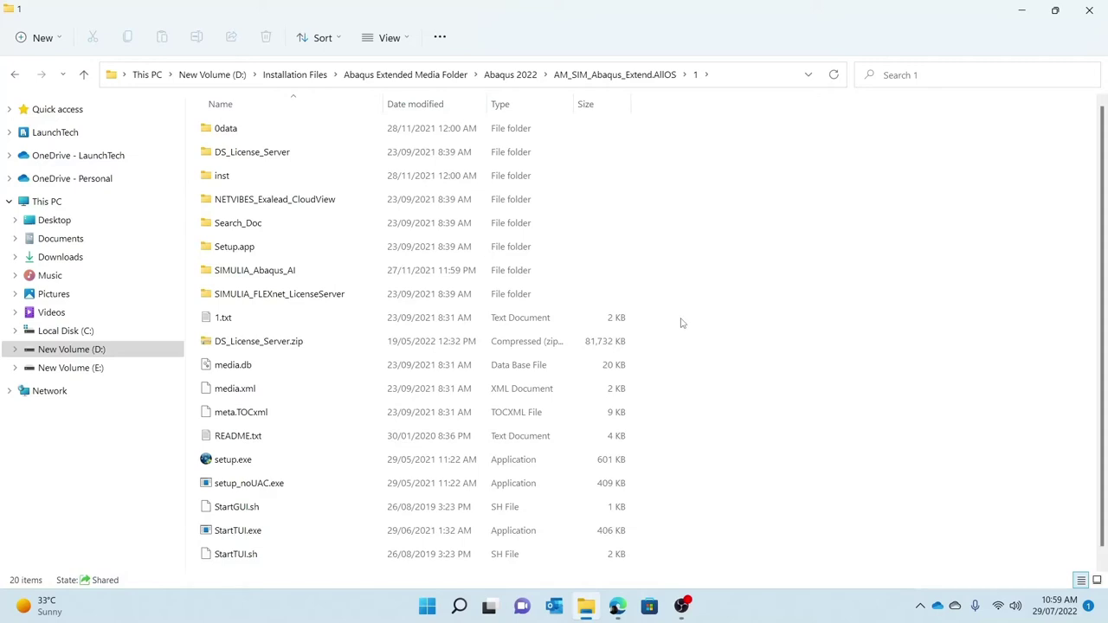
# - Look at the license server installer files in DS_License_Server\AllOS\1, then return to the media's main folder 1
pyautogui.doubleClick(294, 154)
pyautogui.doubleClick(238, 130)
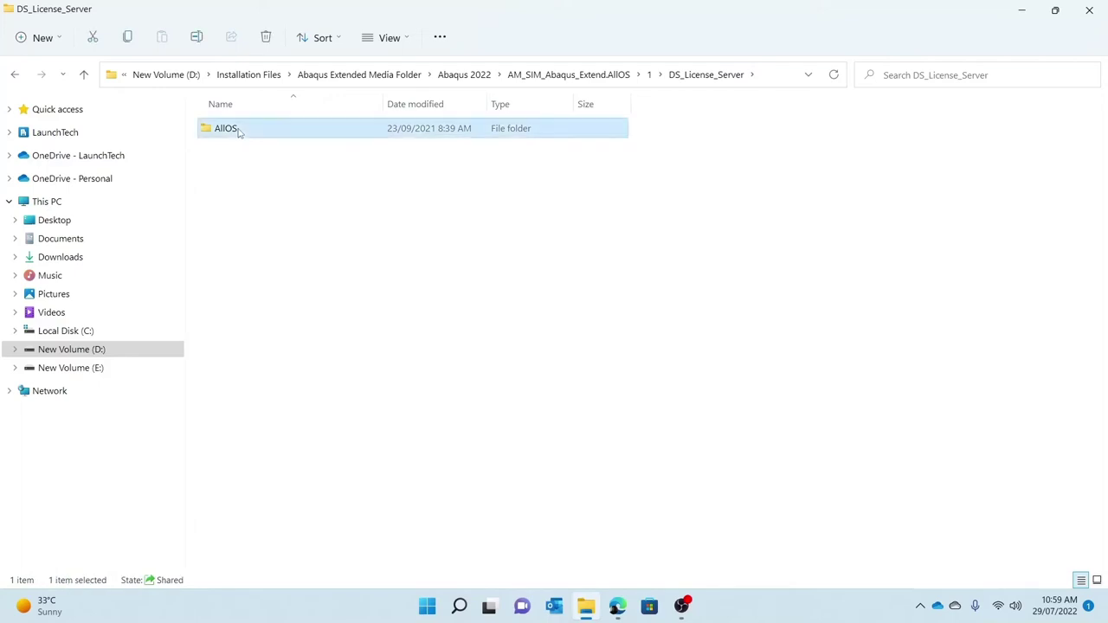
pyautogui.doubleClick(239, 130)
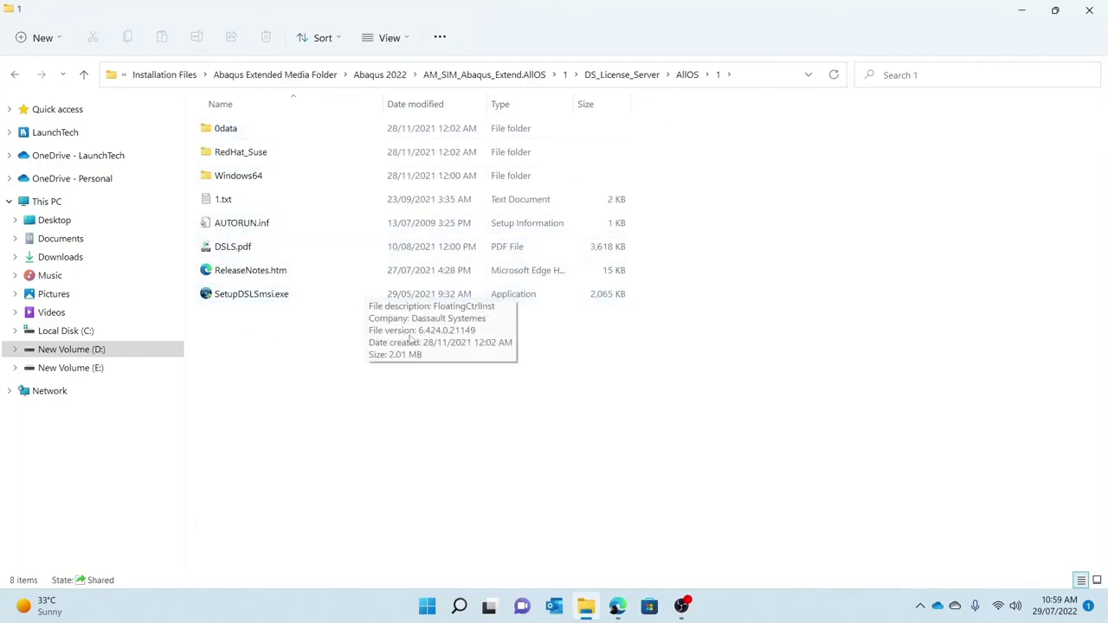
pyautogui.click(17, 74)
pyautogui.click(18, 73)
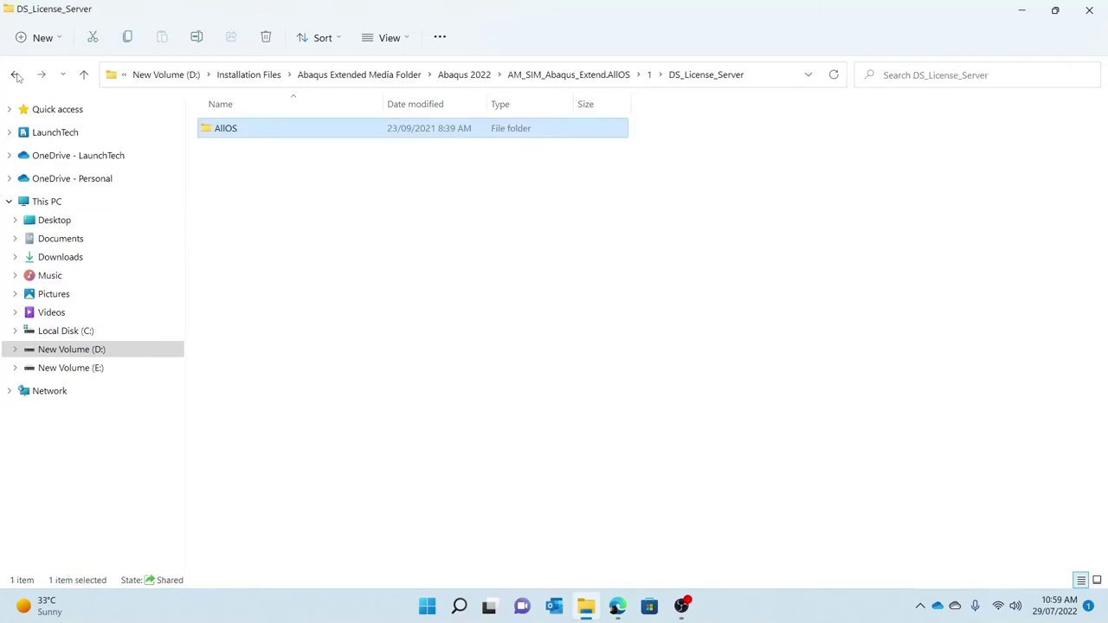
pyautogui.click(17, 73)
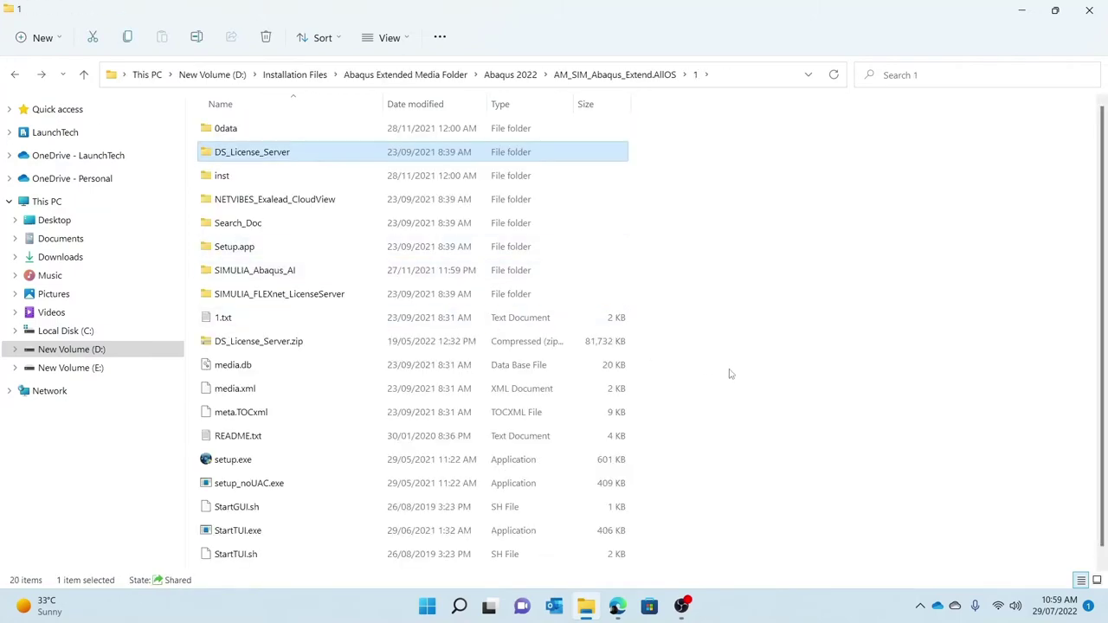
# - Launch setup.exe and continue past the welcome page to the media selection
pyautogui.click(725, 324)
pyautogui.scroll(-1, 726, 324)
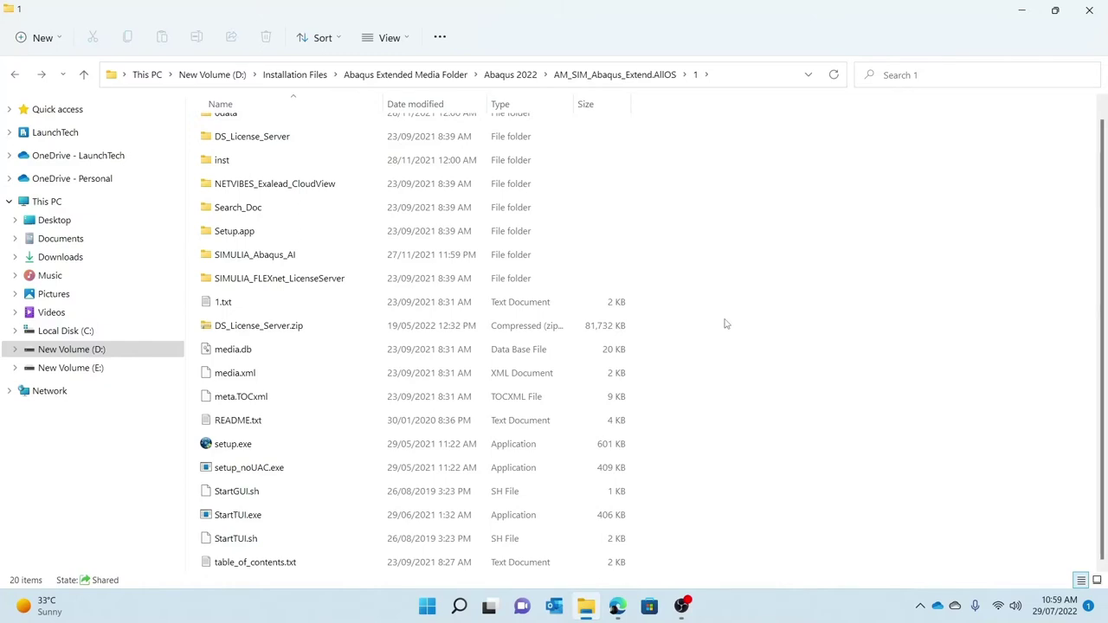
pyautogui.doubleClick(240, 452)
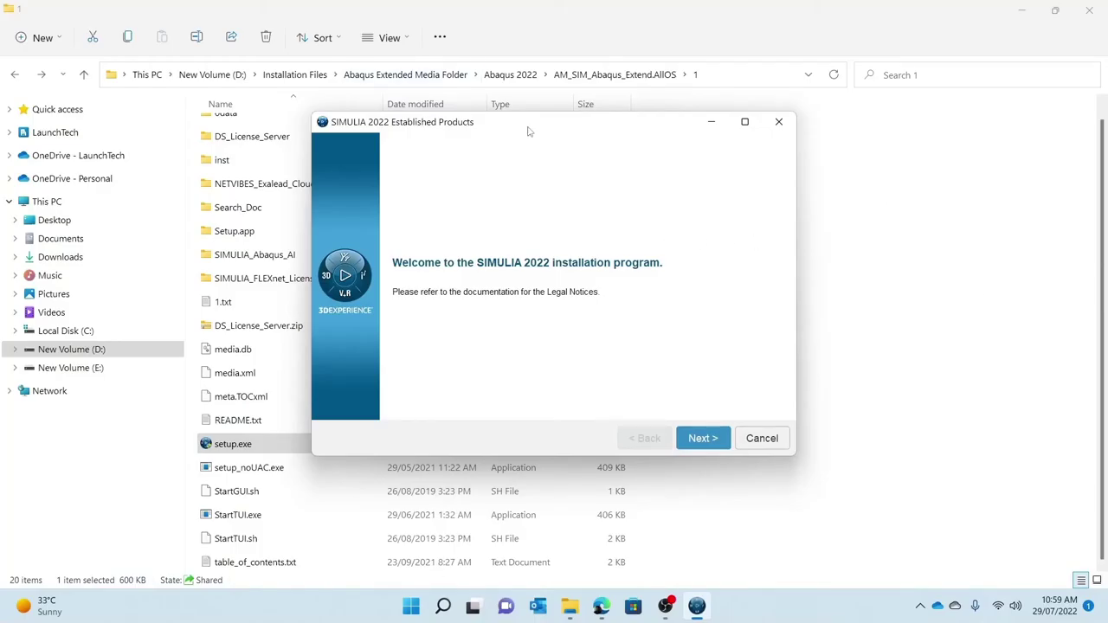
pyautogui.click(712, 441)
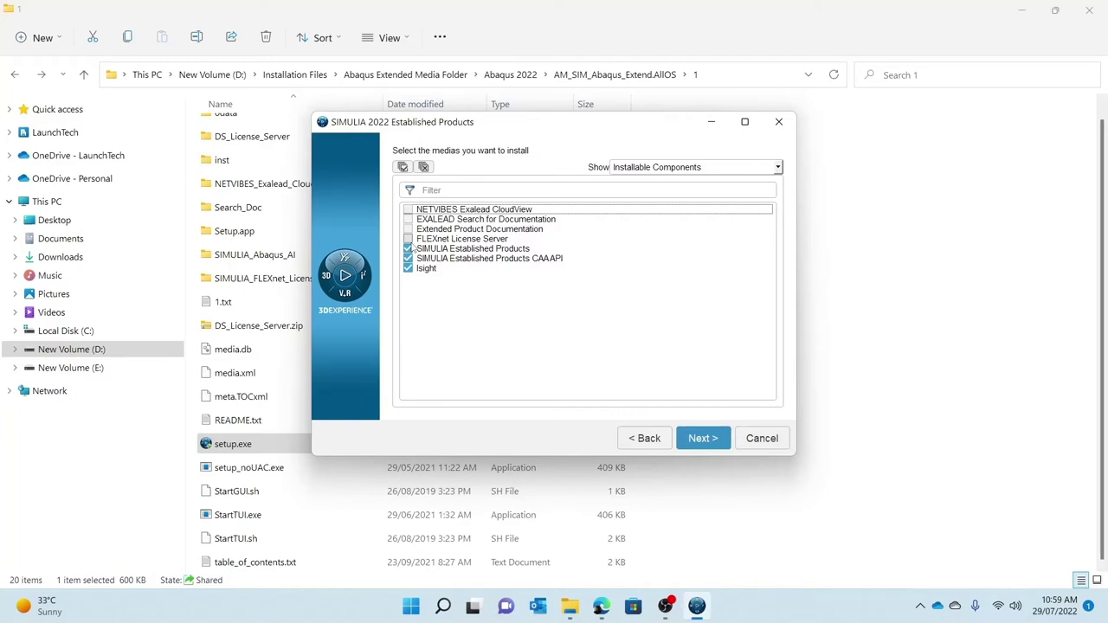
# - Choose only FLEXnet License Server, excluding SIMULIA Established Products, its CAA API and Isight from the installation
pyautogui.click(409, 239)
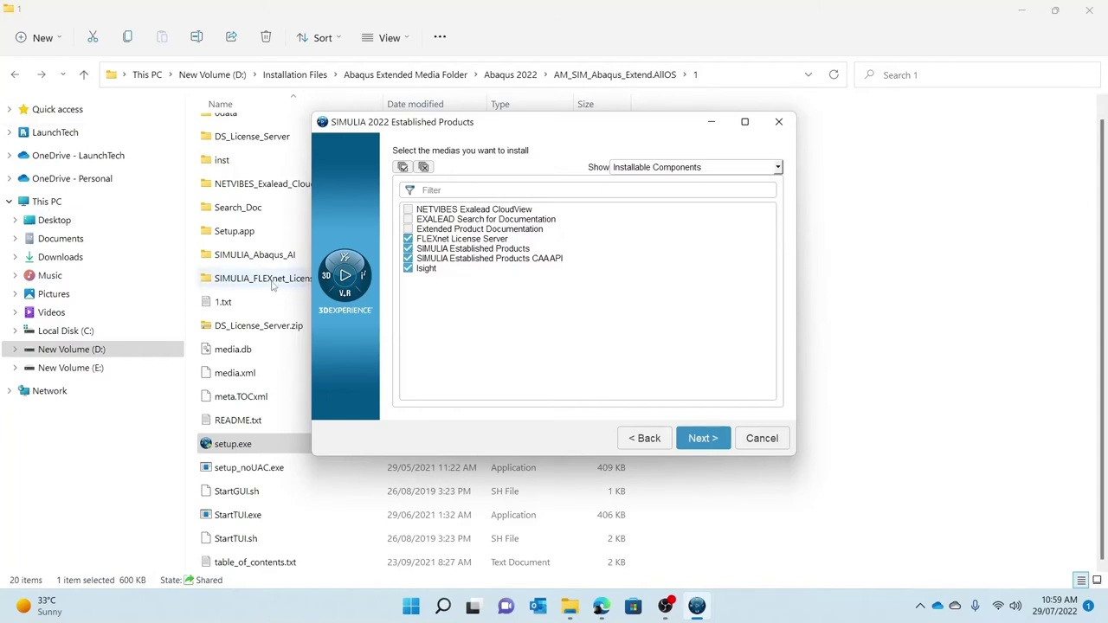
pyautogui.click(424, 250)
pyautogui.click(427, 259)
pyautogui.click(408, 270)
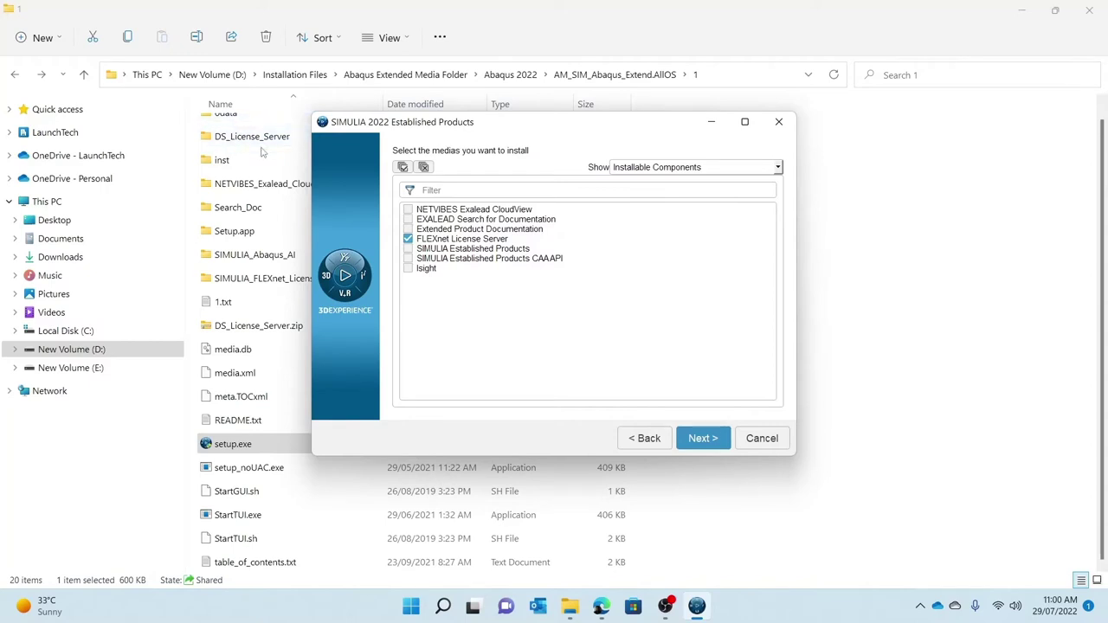
# - Choose SIMULIA Established Products, its CAA API and Isight without FLEXnet License Server, and start the installation
pyautogui.click(470, 243)
pyautogui.click(407, 249)
pyautogui.click(409, 259)
pyautogui.click(425, 270)
pyautogui.click(414, 275)
pyautogui.click(410, 270)
pyautogui.click(705, 438)
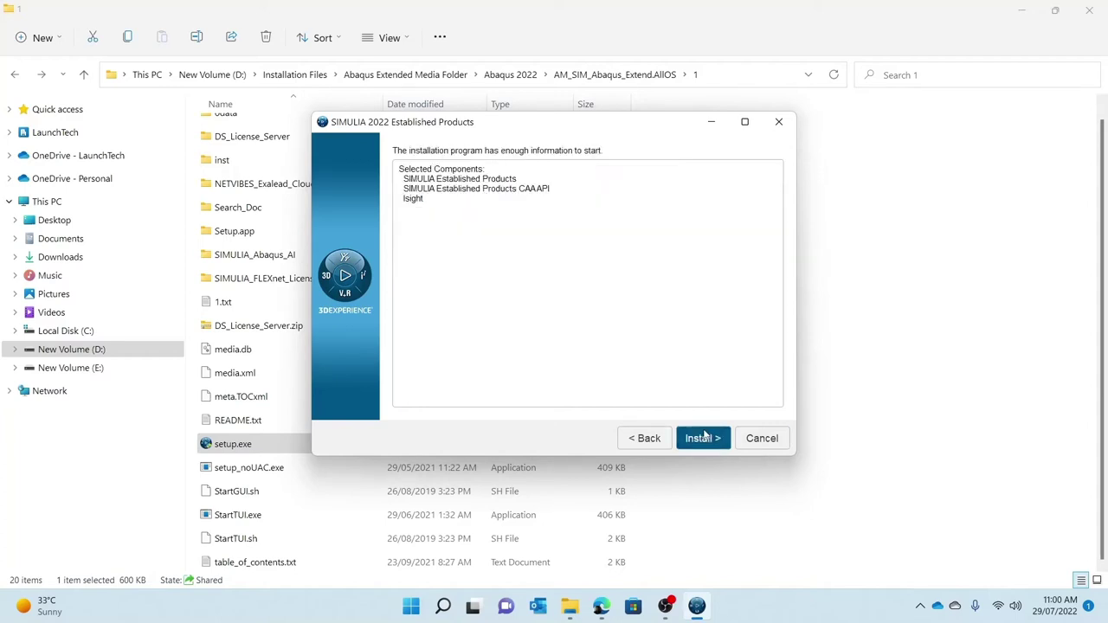
pyautogui.click(705, 437)
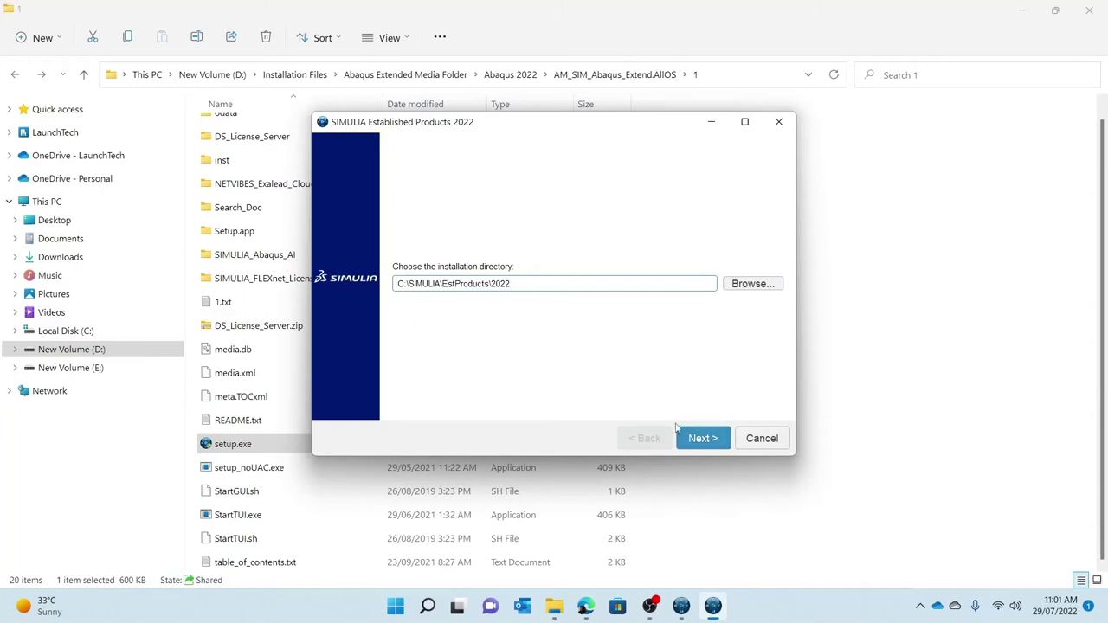
# - Accept C:\SIMULIA\EstProducts\2022 as the installation directory and select all Established Products components for installation
pyautogui.click(703, 437)
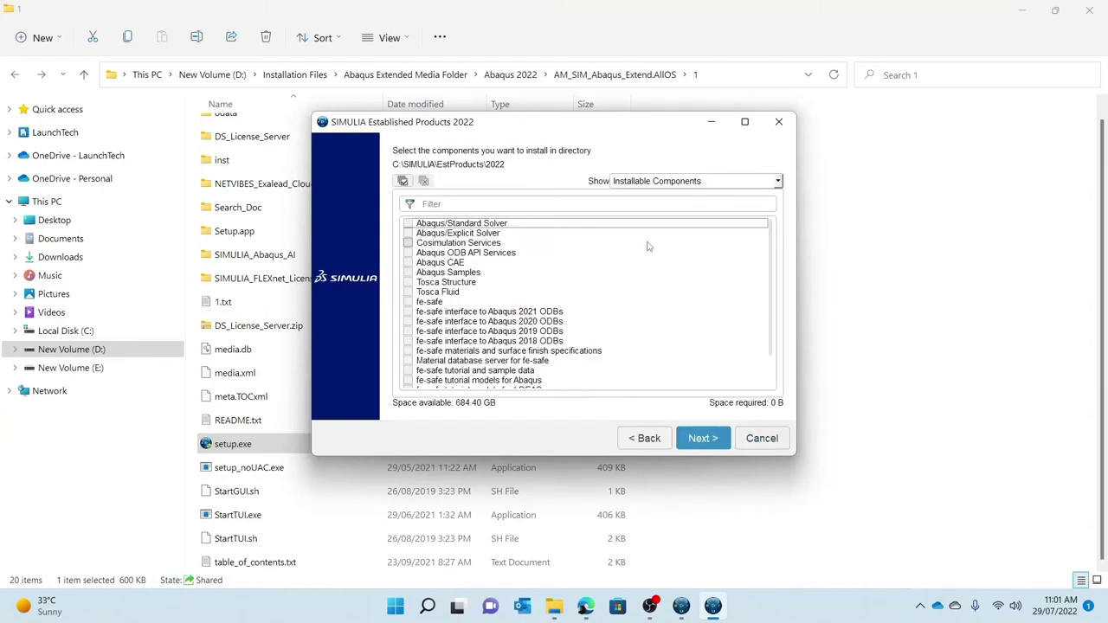
pyautogui.scroll(-2, 682, 287)
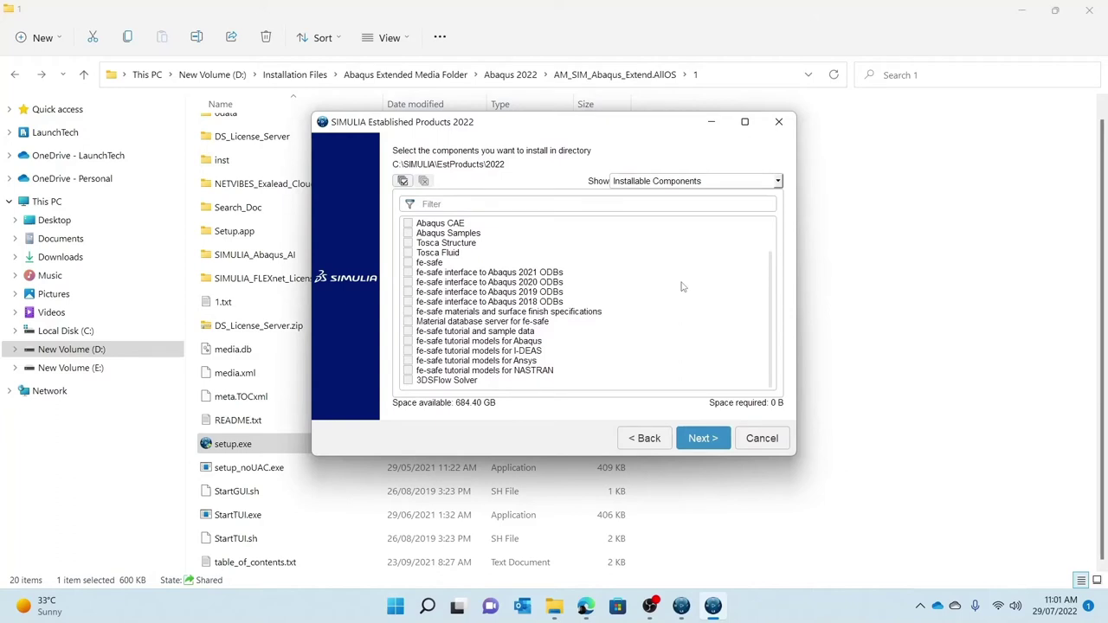
pyautogui.scroll(2, 682, 286)
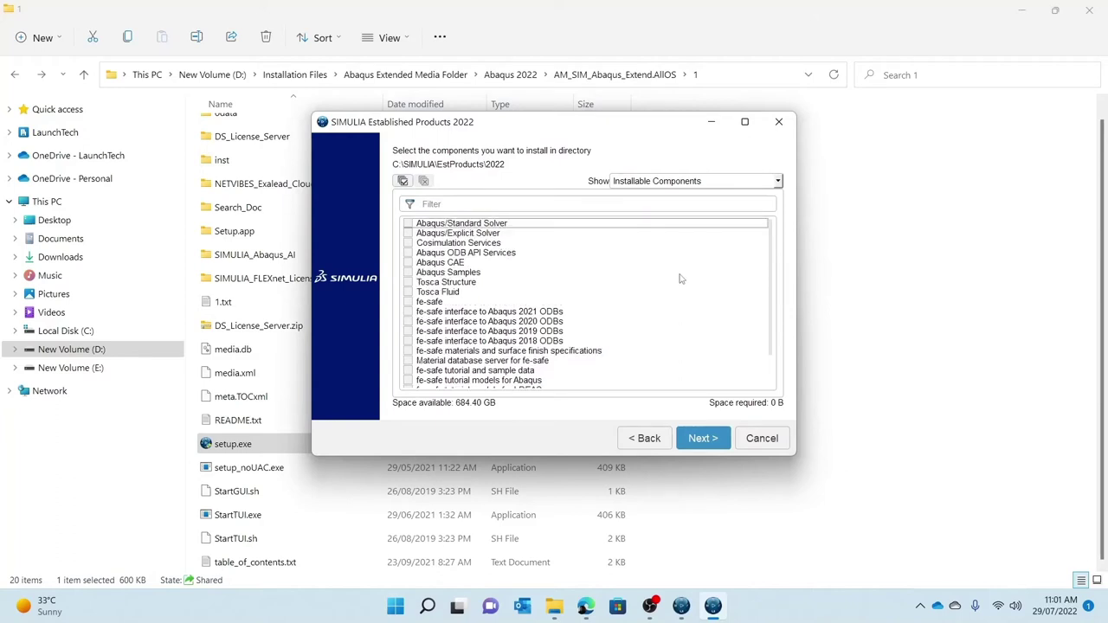
pyautogui.click(463, 274)
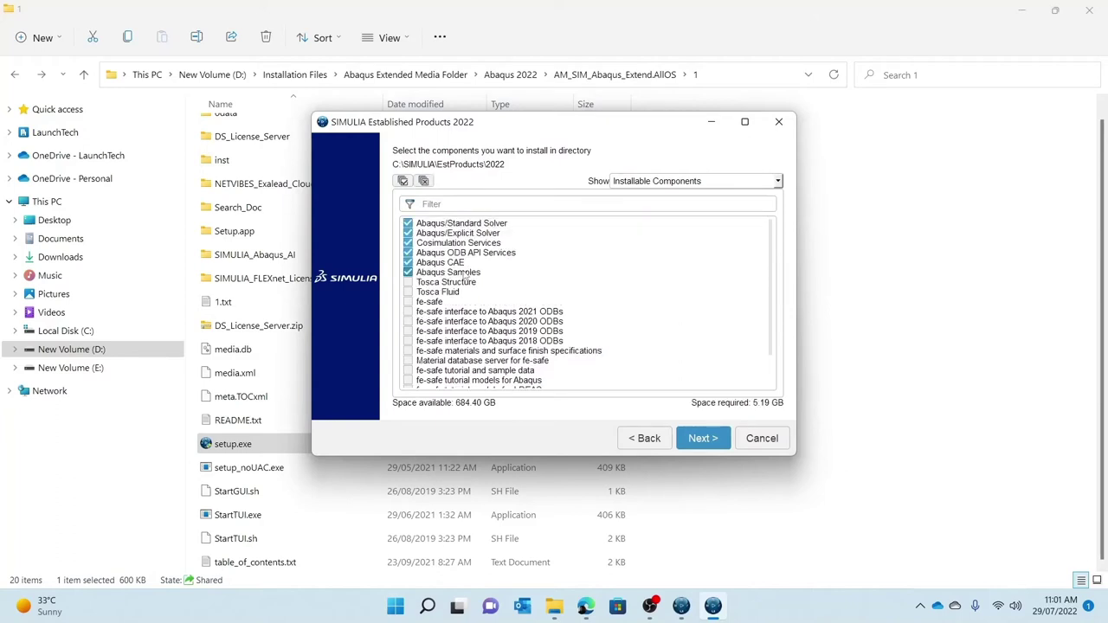
pyautogui.scroll(-2, 464, 275)
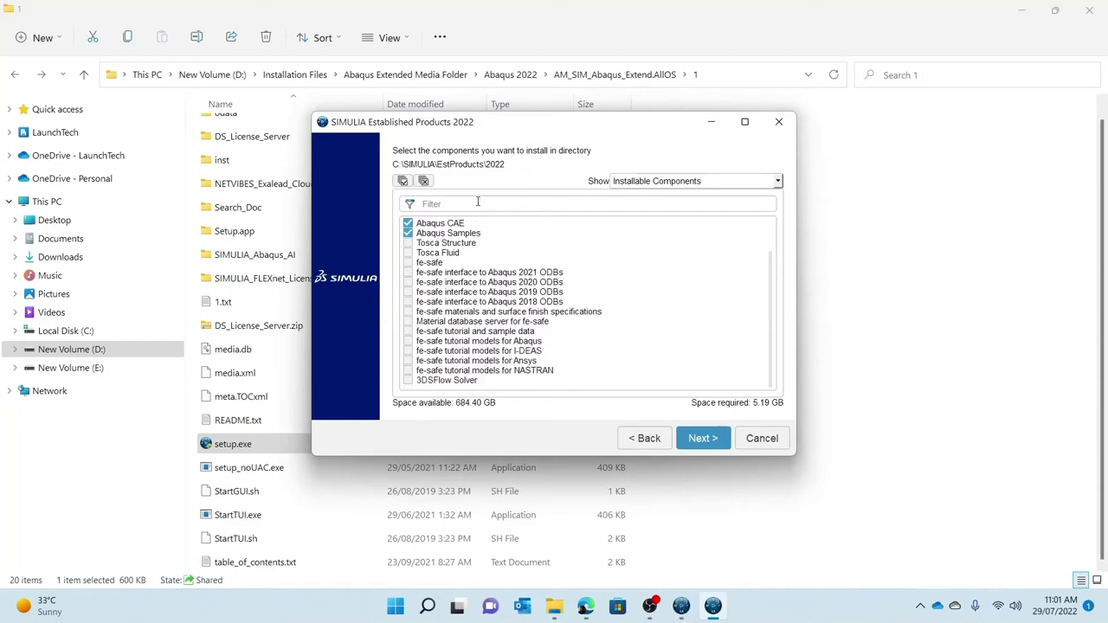
pyautogui.scroll(2, 489, 228)
pyautogui.click(404, 180)
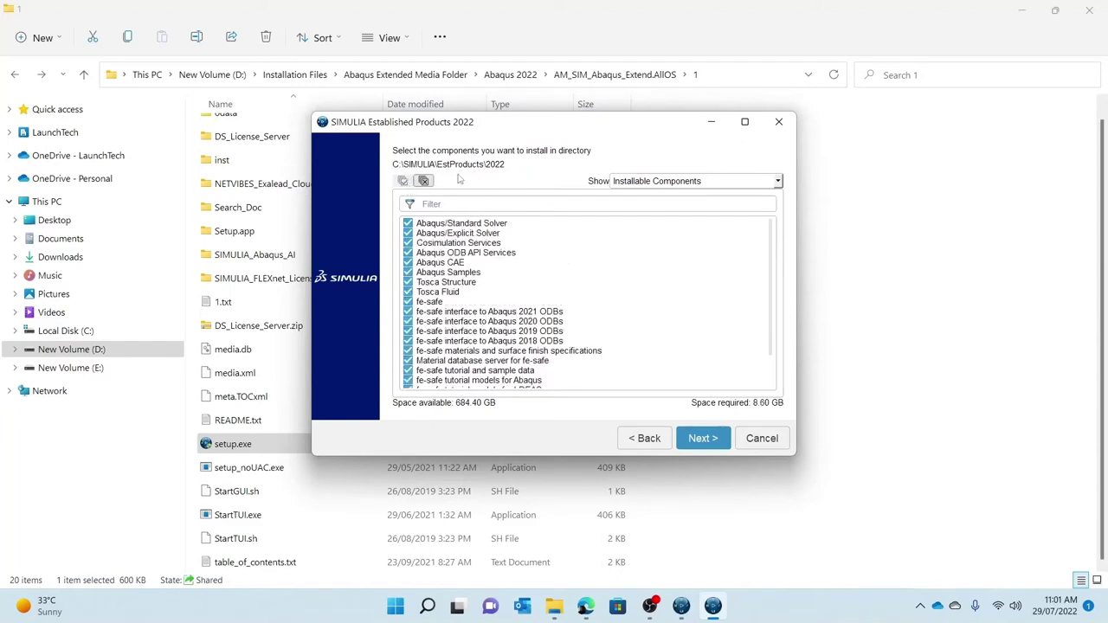
pyautogui.scroll(-1, 519, 245)
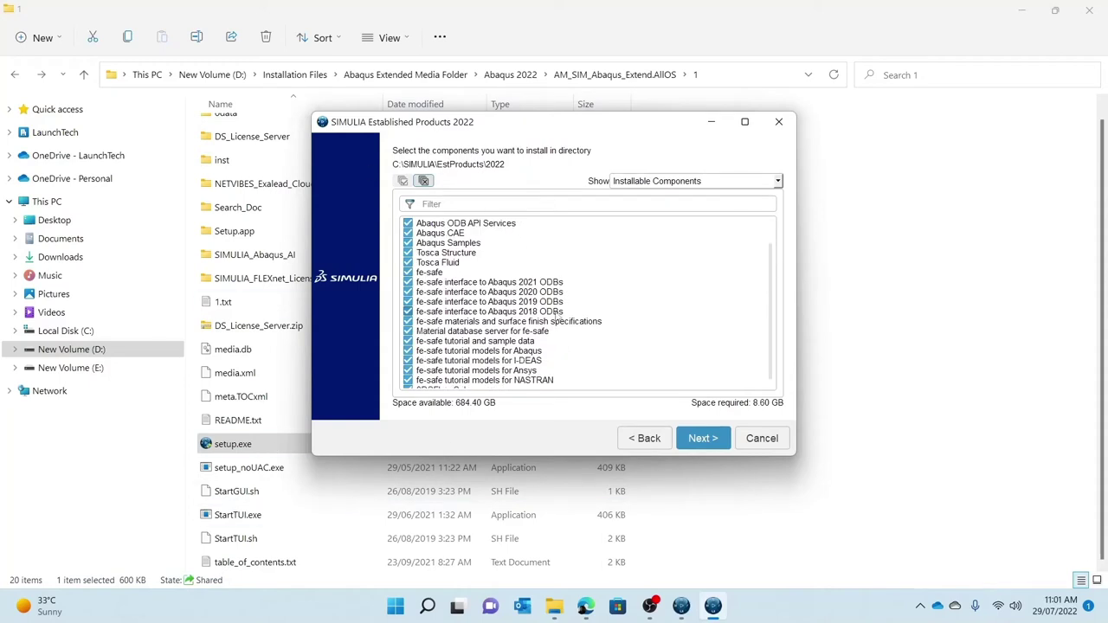
pyautogui.scroll(-1, 556, 317)
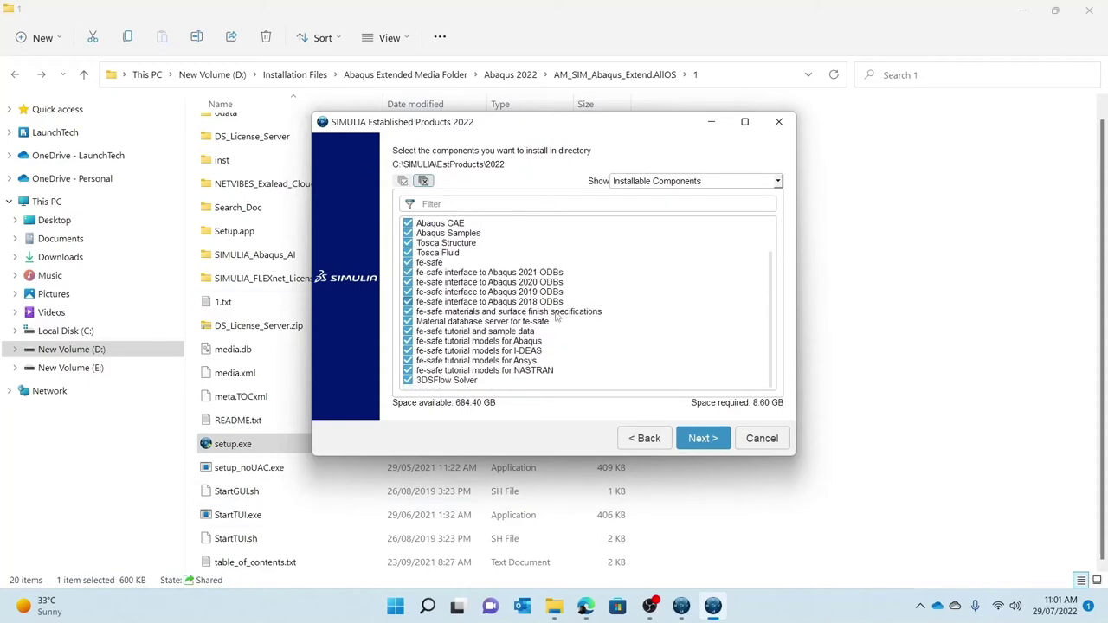
pyautogui.click(719, 441)
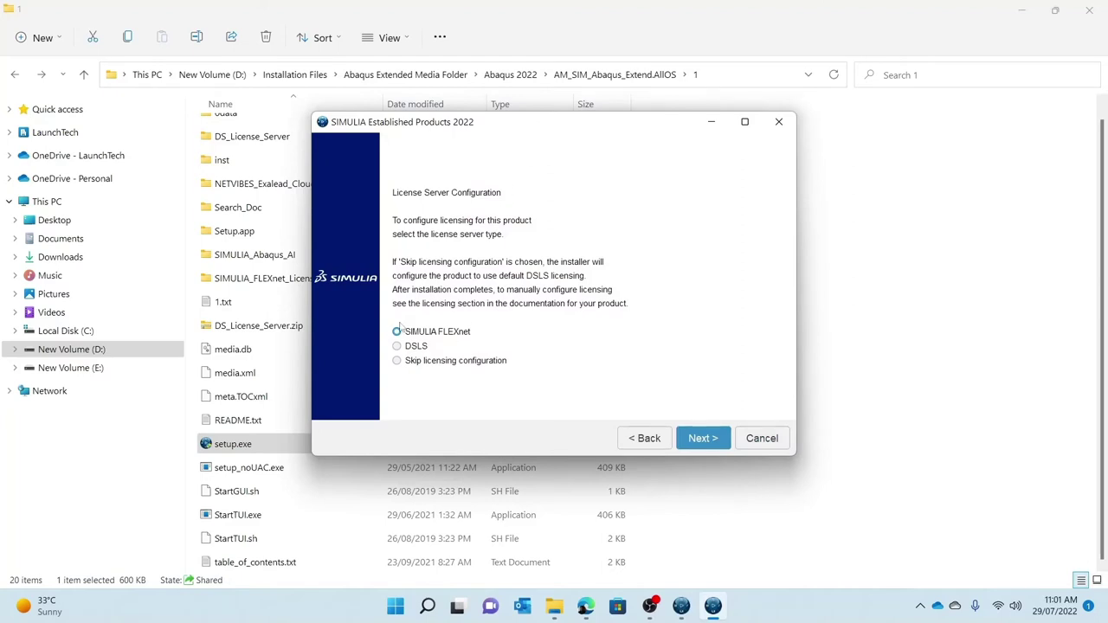
# - Accept SIMULIA FLEXnet as the license server type and continue
pyautogui.click(702, 440)
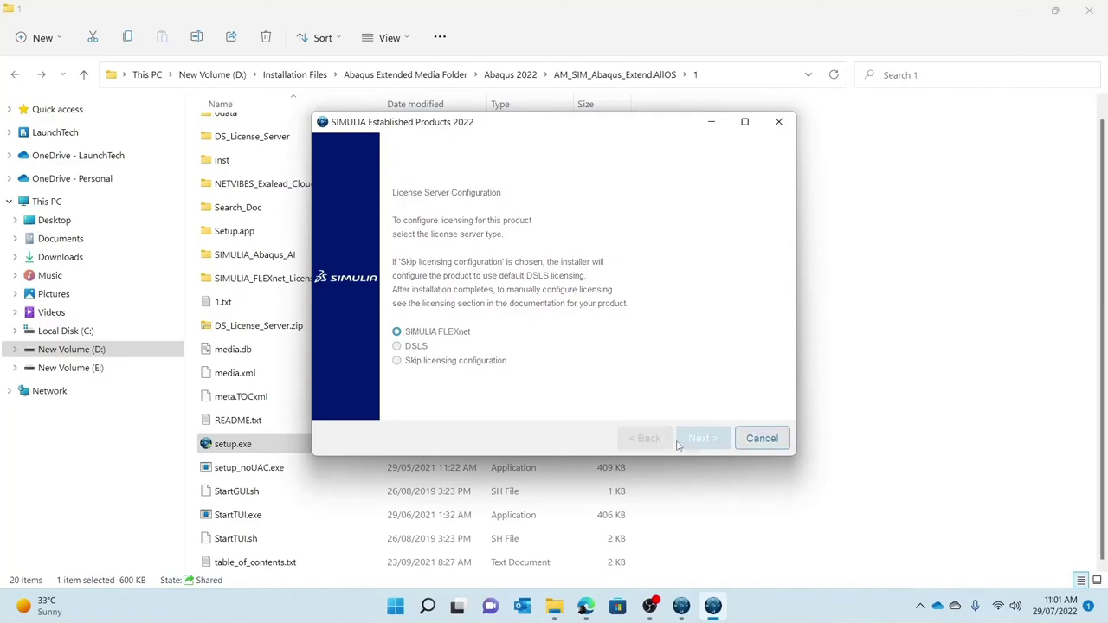
pyautogui.scroll(-1, 521, 345)
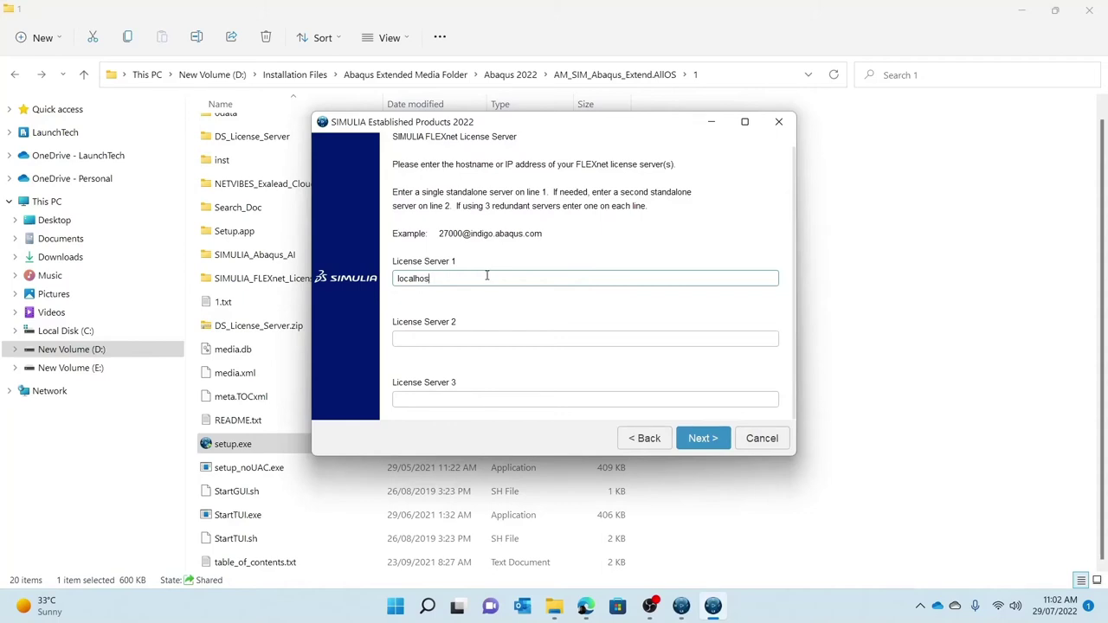
pyautogui.write('t27000@')
pyautogui.hotkey('shift', 'Left')
pyautogui.hotkey('shift', 'Left')
pyautogui.hotkey('shift', 'Left')
pyautogui.hotkey('shift', 'Left')
pyautogui.hotkey('shift', 'Left')
pyautogui.press('Right')
pyautogui.press('BackSpace')
pyautogui.press('BackSpace')
pyautogui.press('BackSpace')
pyautogui.press('BackSpace')
pyautogui.press('BackSpace')
pyautogui.press('BackSpace')
pyautogui.press('BackSpace')
pyautogui.press('BackSpace')
pyautogui.press('BackSpace')
pyautogui.write('192.168.86.8')
pyautogui.press('BackSpace')
pyautogui.press('BackSpace')
pyautogui.press('BackSpace')
pyautogui.press('BackSpace')
pyautogui.press('BackSpace')
pyautogui.press('BackSpace')
pyautogui.press('BackSpace')
pyautogui.press('BackSpace')
pyautogui.press('BackSpace')
pyautogui.press('BackSpace')
pyautogui.press('BackSpace')
pyautogui.press('BackSpace')
pyautogui.press('BackSpace')
pyautogui.press('BackSpace')
pyautogui.press('BackSpace')
pyautogui.press('BackSpace')
pyautogui.press('BackSpace')
# - Return to the license server configuration, choose DSLS as the license server type and continue
pyautogui.click(643, 437)
pyautogui.click(416, 350)
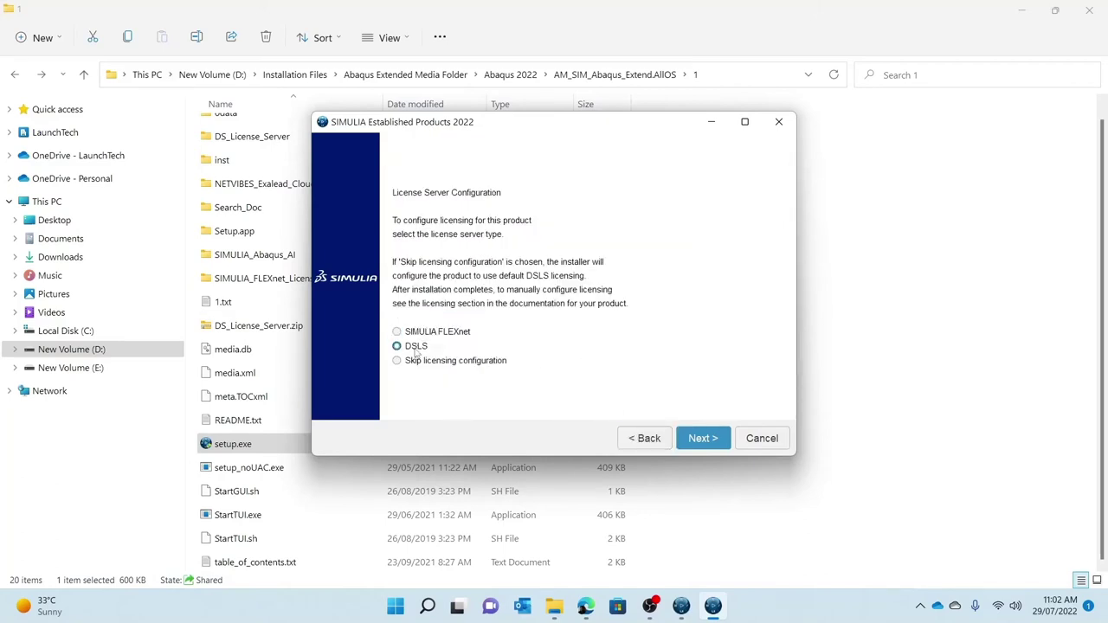
pyautogui.click(703, 438)
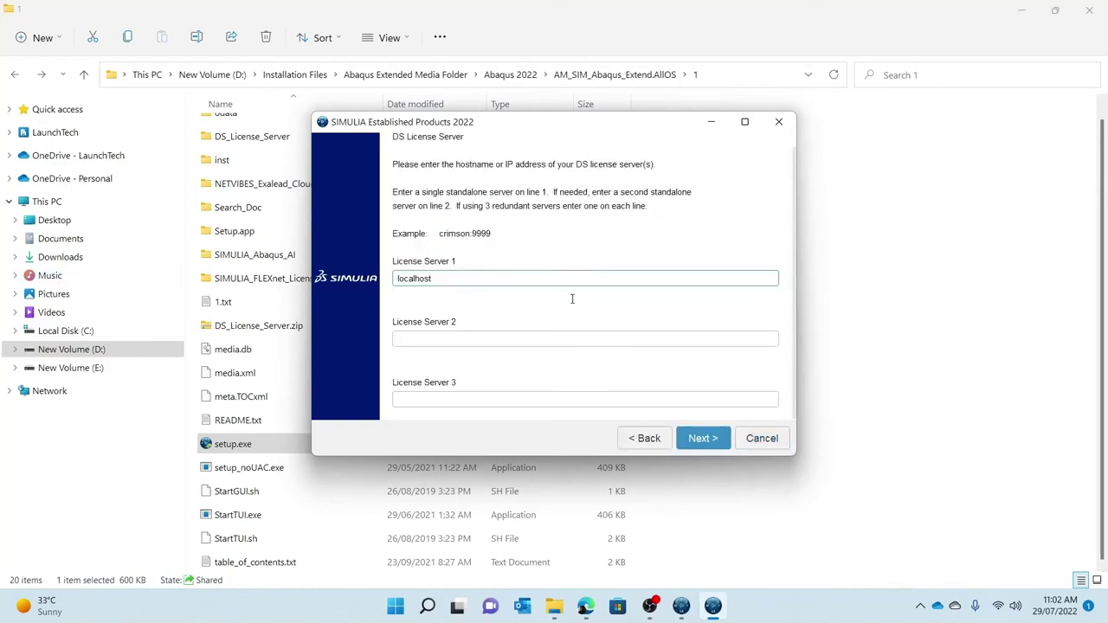
# - Set License Server 1 to localhost:4085 and accept C:\SIMULIA\Commands as the commands directory
pyautogui.write(':4085')
pyautogui.moveTo(396, 278); pyautogui.dragTo(448, 277)
pyautogui.click(444, 278)
pyautogui.hotkey('ctrl', 'a')
pyautogui.click(509, 292)
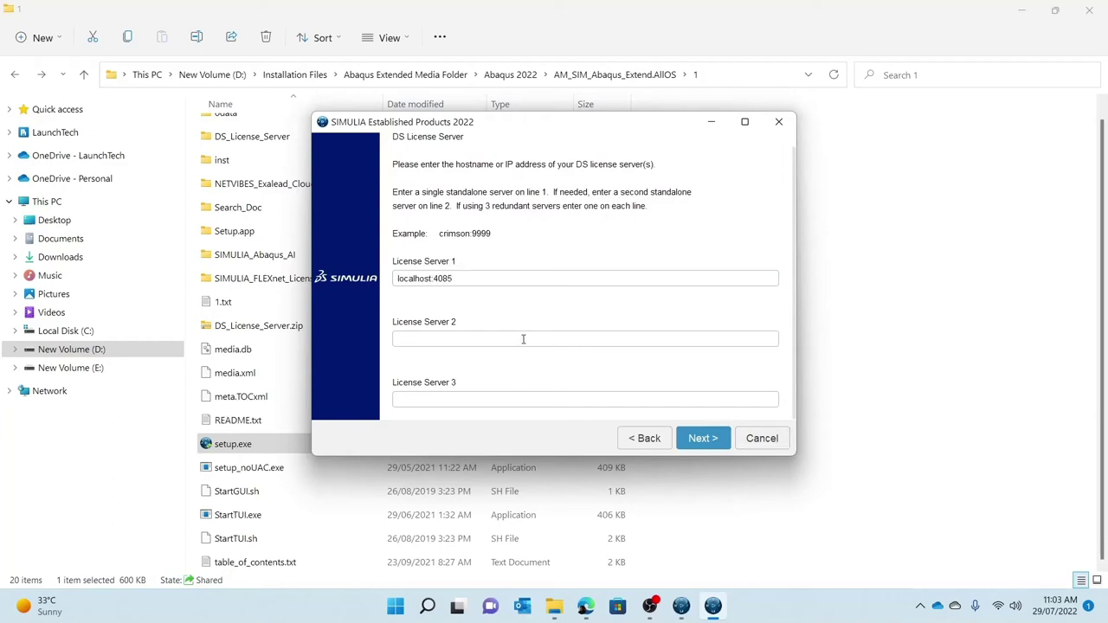
pyautogui.moveTo(469, 286); pyautogui.dragTo(433, 282)
pyautogui.click(479, 301)
pyautogui.click(703, 438)
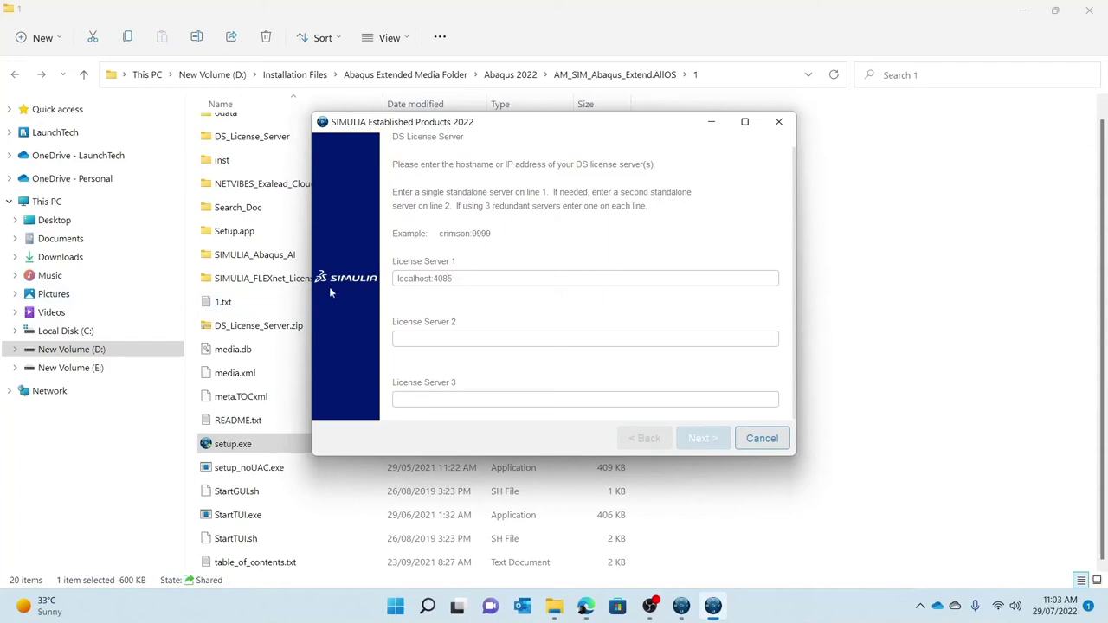
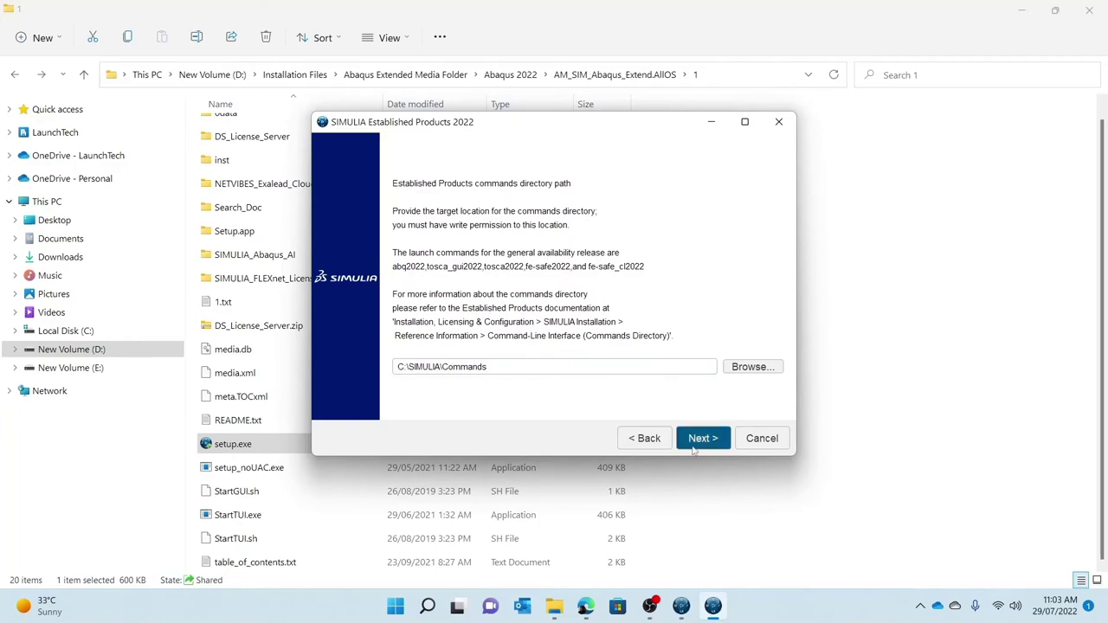
pyautogui.click(695, 436)
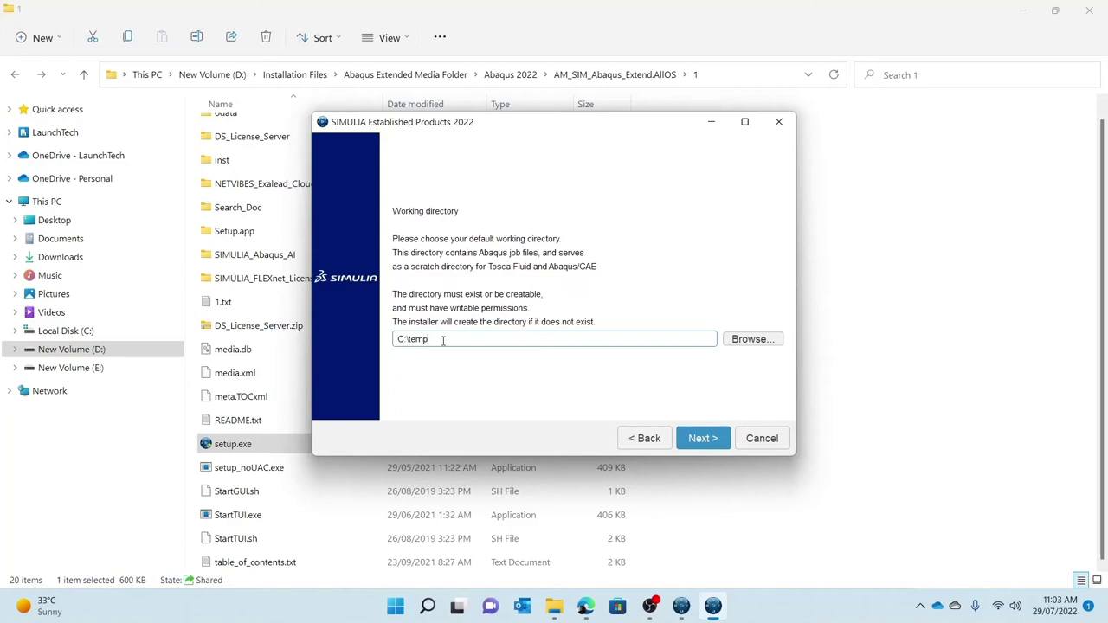
# - Set the default working directory to D:\Engineering Documents\FEA Models\ABAQUS by browsing to the folder, and continue
pyautogui.moveTo(443, 340); pyautogui.dragTo(330, 335)
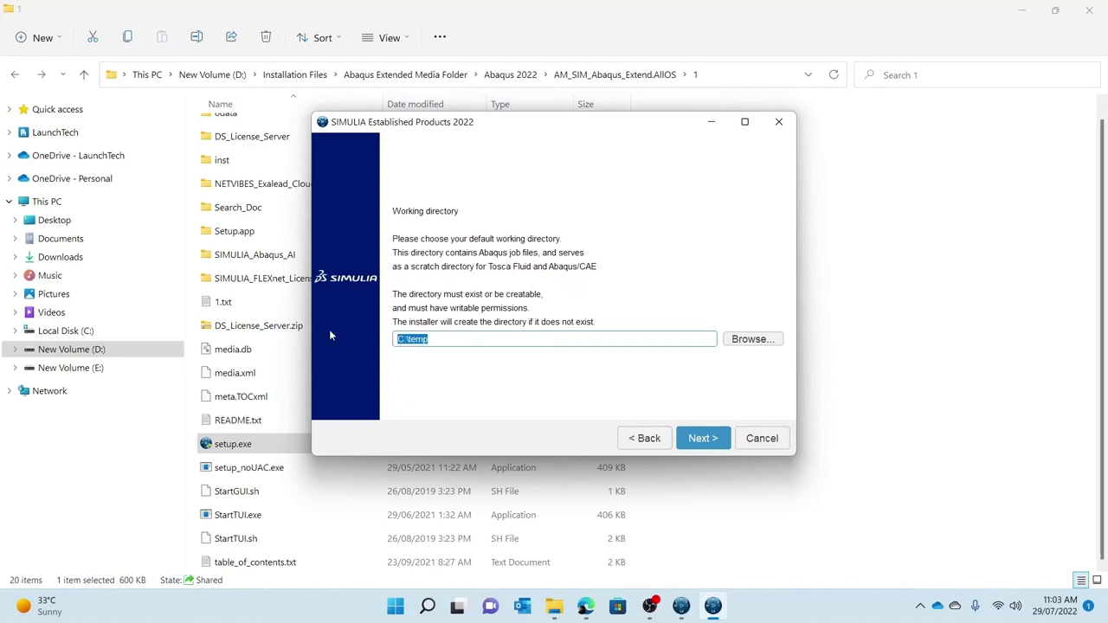
pyautogui.click(493, 340)
pyautogui.moveTo(438, 340); pyautogui.dragTo(352, 340)
pyautogui.click(742, 340)
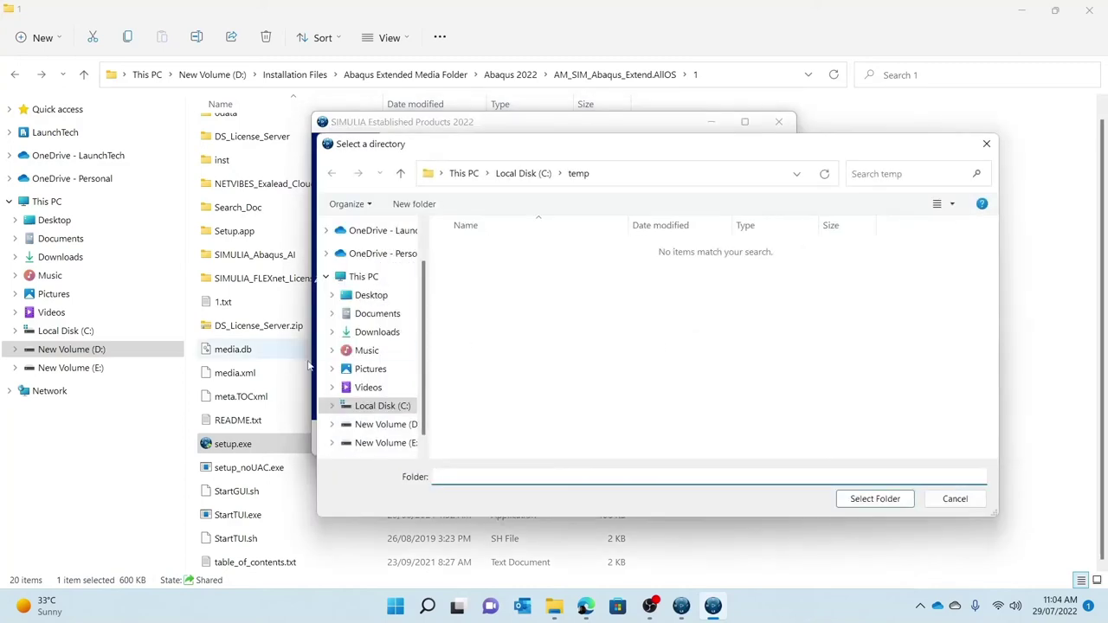
pyautogui.click(355, 424)
pyautogui.click(538, 321)
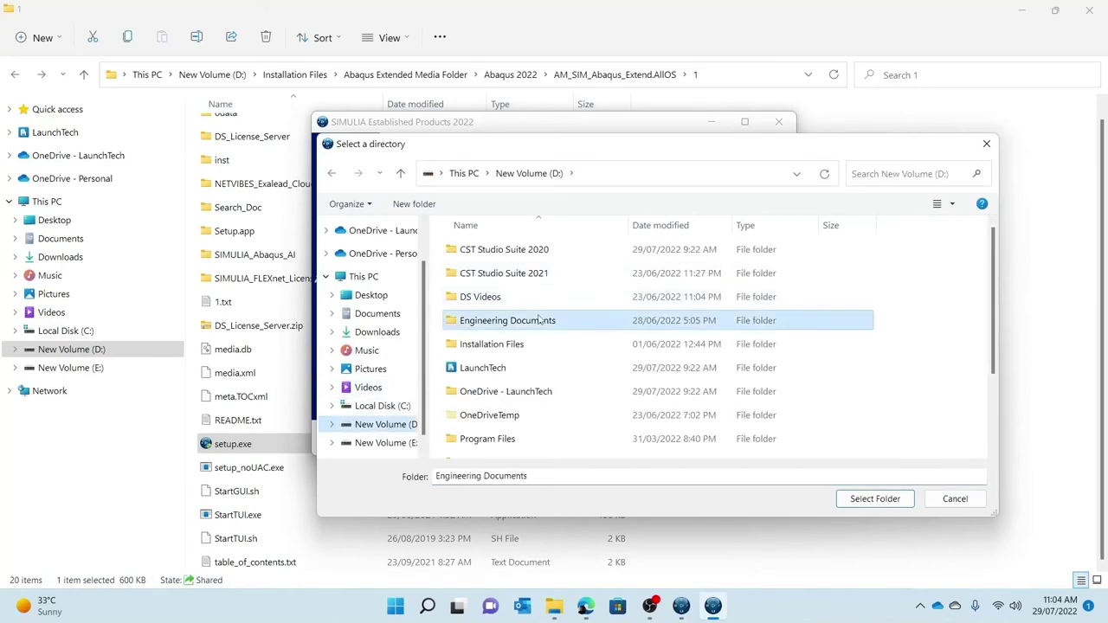
pyautogui.doubleClick(539, 321)
pyautogui.doubleClick(509, 341)
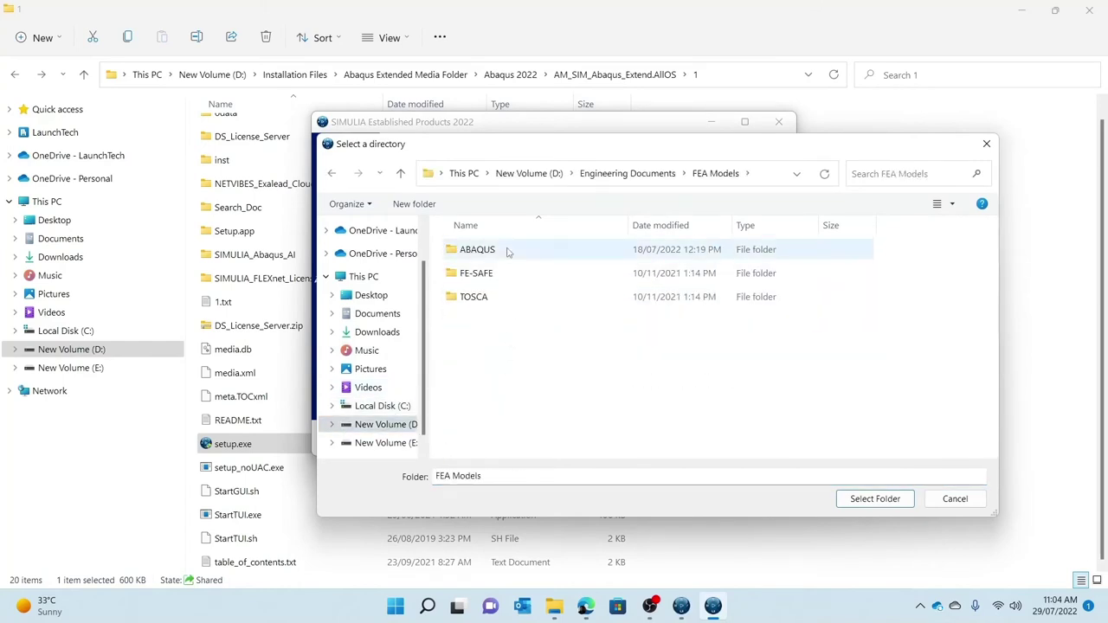
pyautogui.click(507, 251)
pyautogui.doubleClick(499, 254)
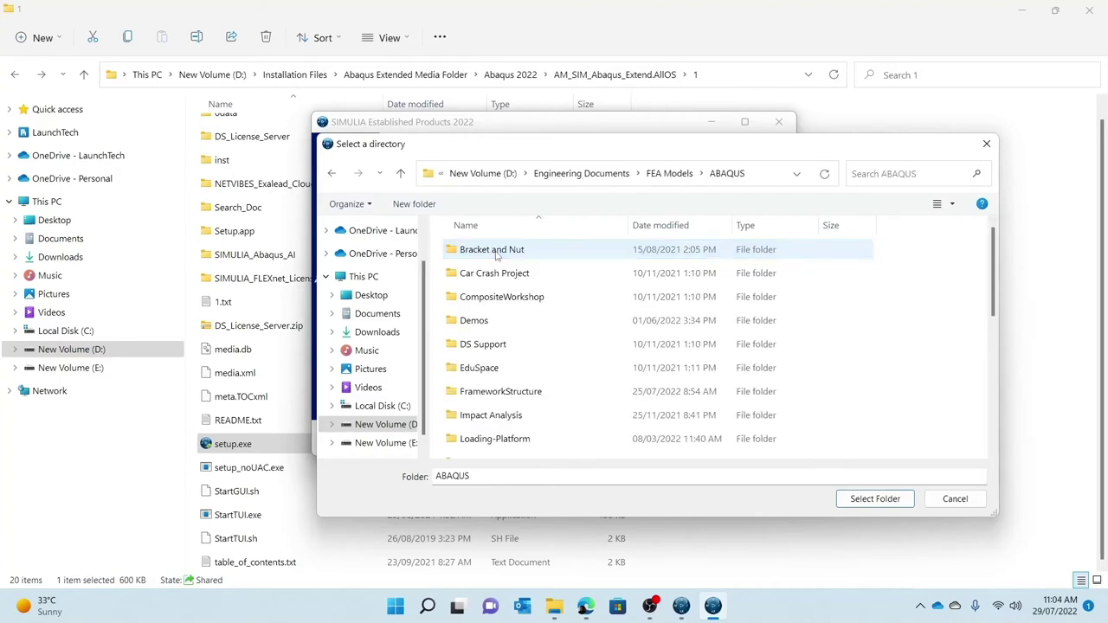
pyautogui.click(669, 173)
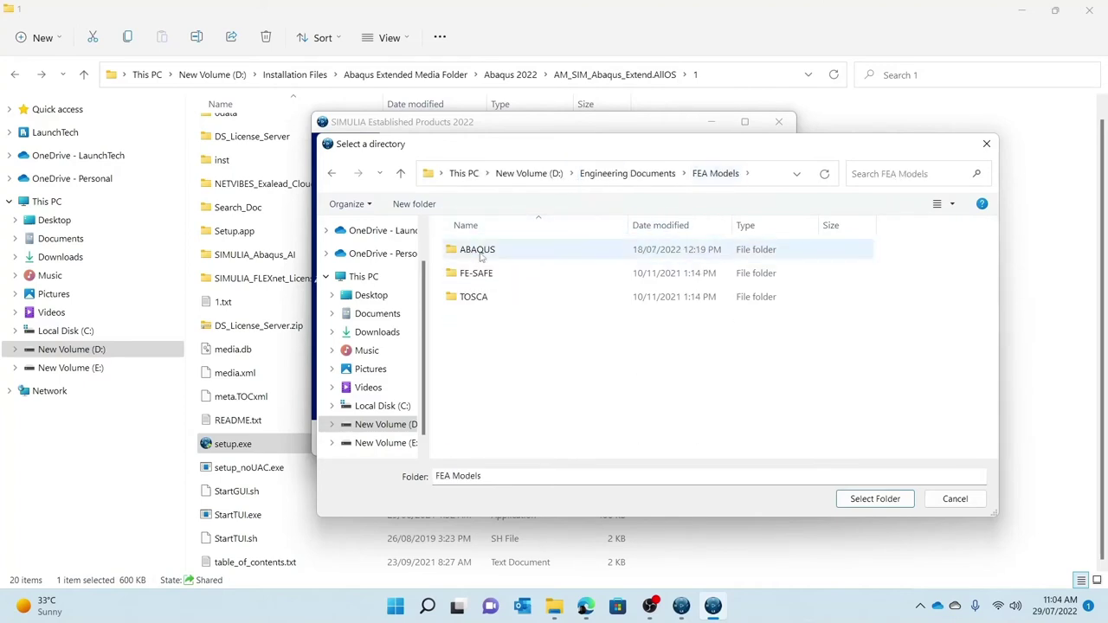
pyautogui.click(482, 253)
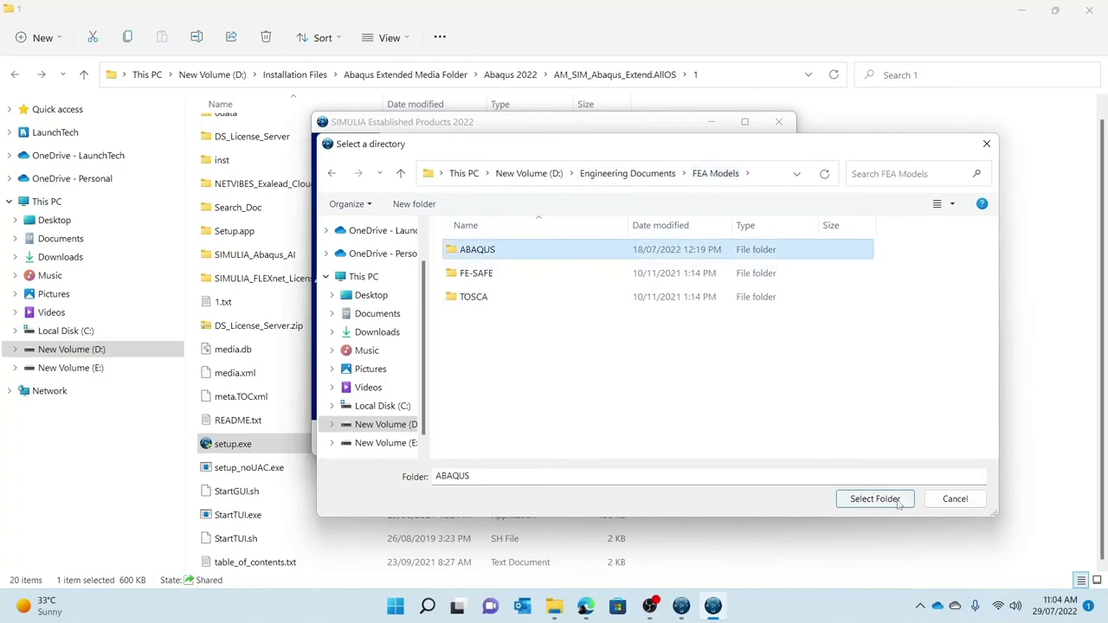
pyautogui.click(874, 498)
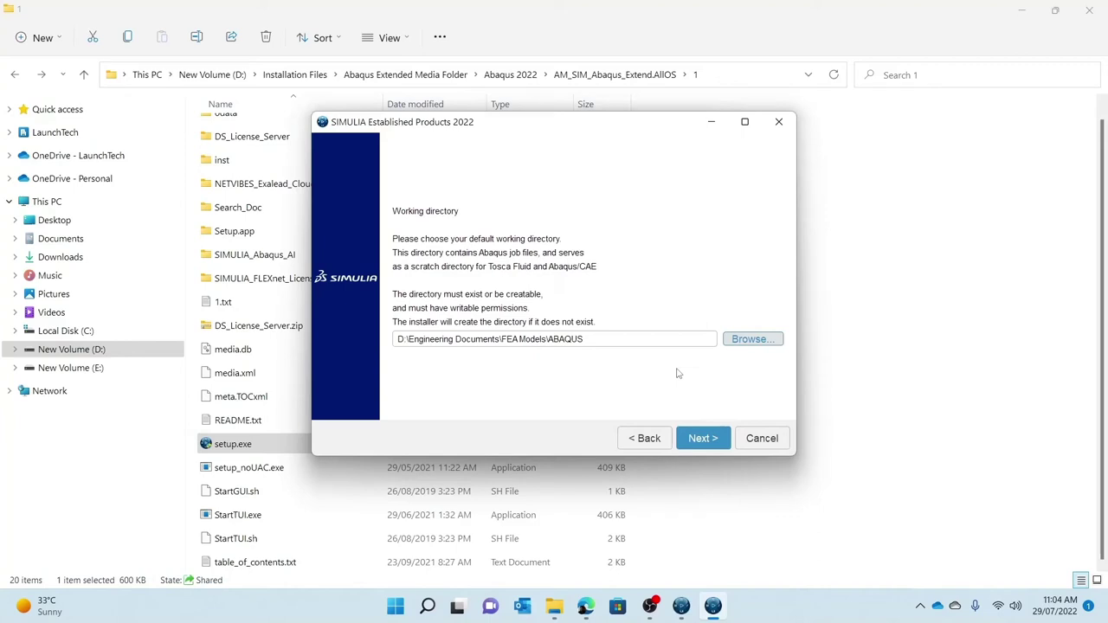
pyautogui.click(707, 439)
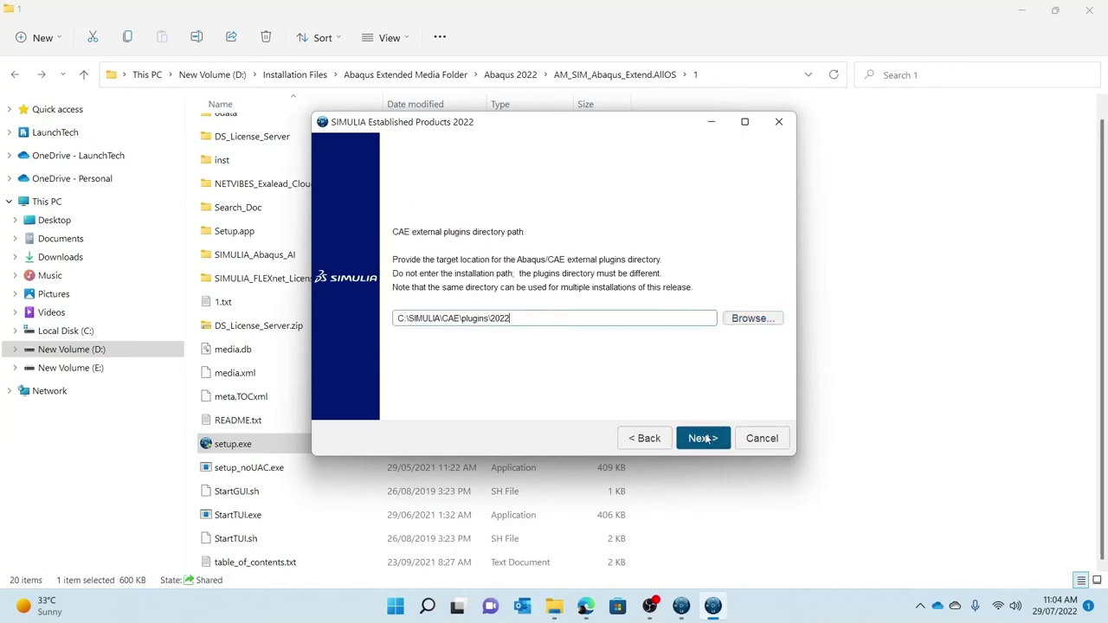
# - Accept C:\SIMULIA\CAE\plugins\2022 as the Abaqus/CAE external plugins directory
pyautogui.doubleClick(562, 319)
pyautogui.click(487, 362)
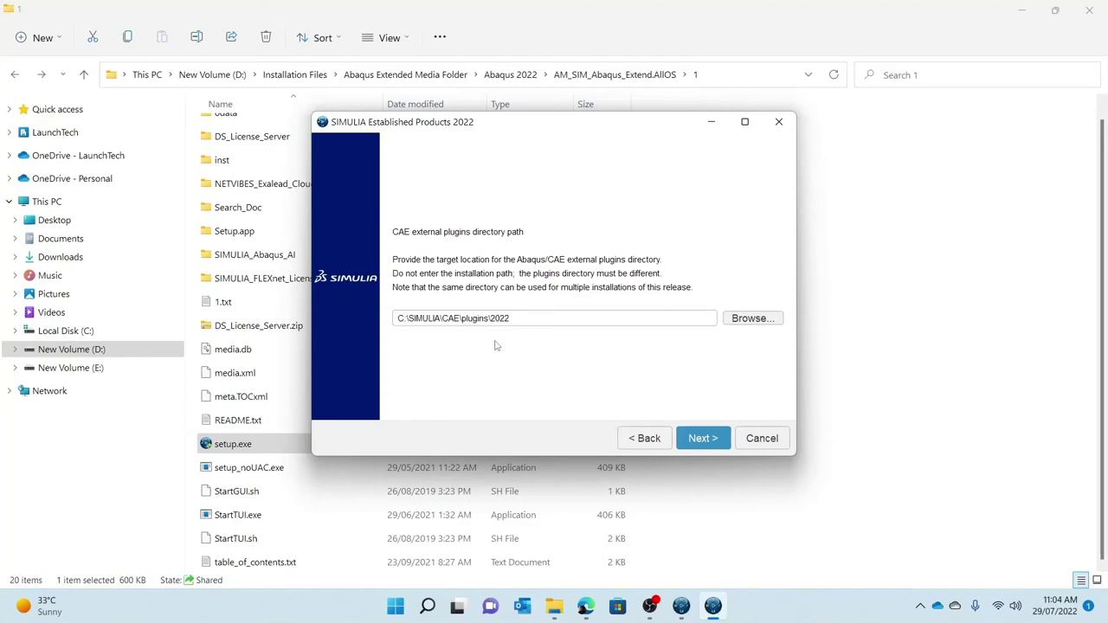
pyautogui.doubleClick(512, 319)
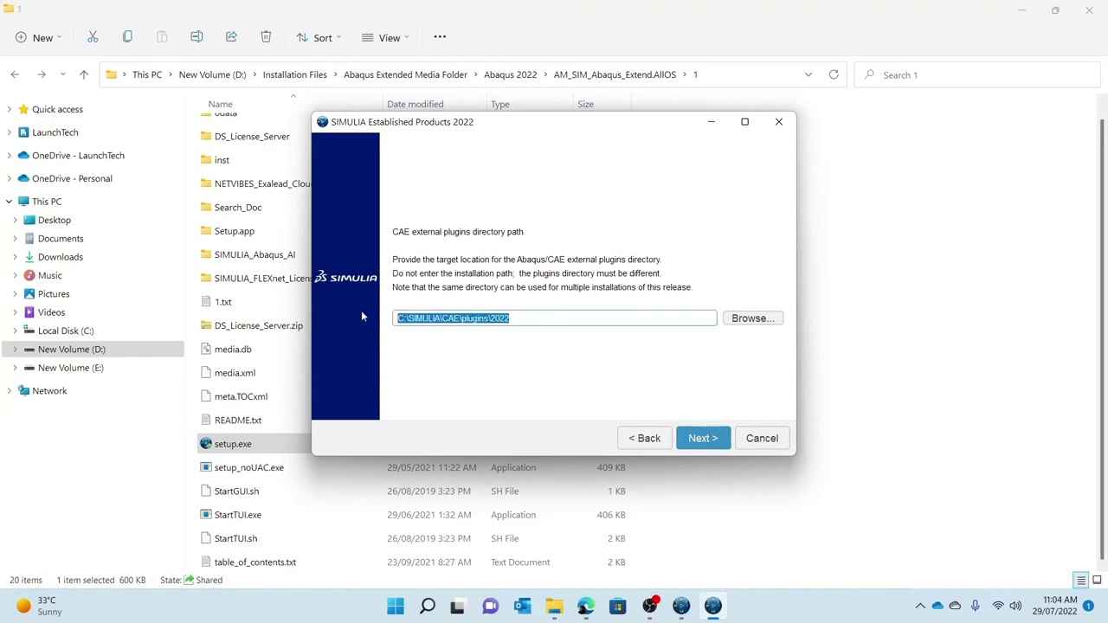
pyautogui.click(512, 412)
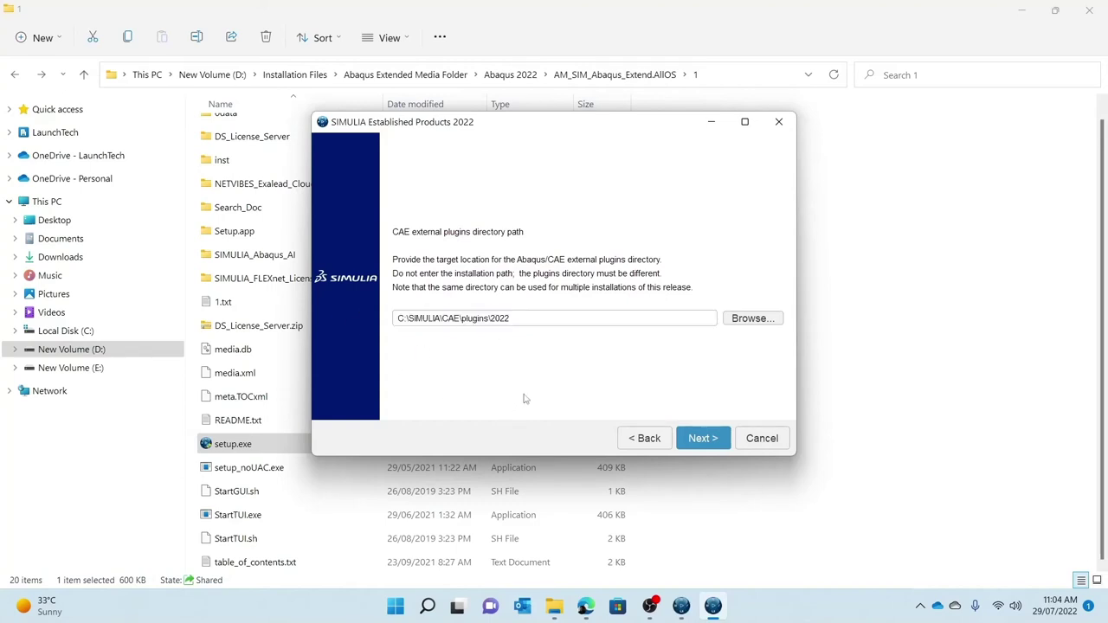
pyautogui.click(700, 439)
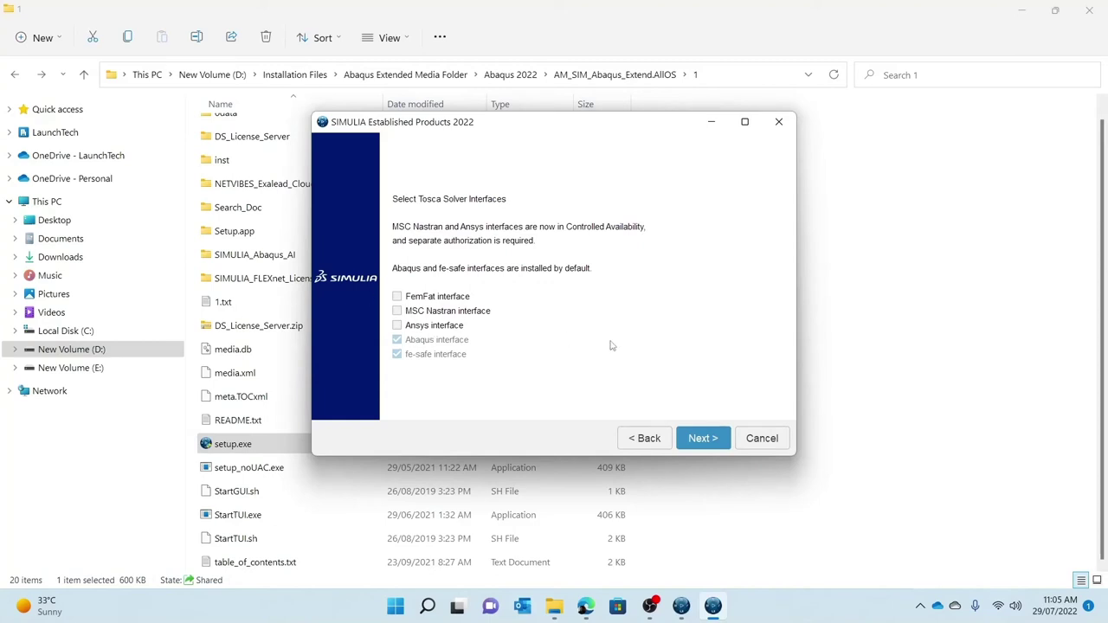
# - Keep only the default Tosca solver interfaces, leave the Tosca Fluid settings blank, and start installing SIMULIA Established Products
pyautogui.click(705, 450)
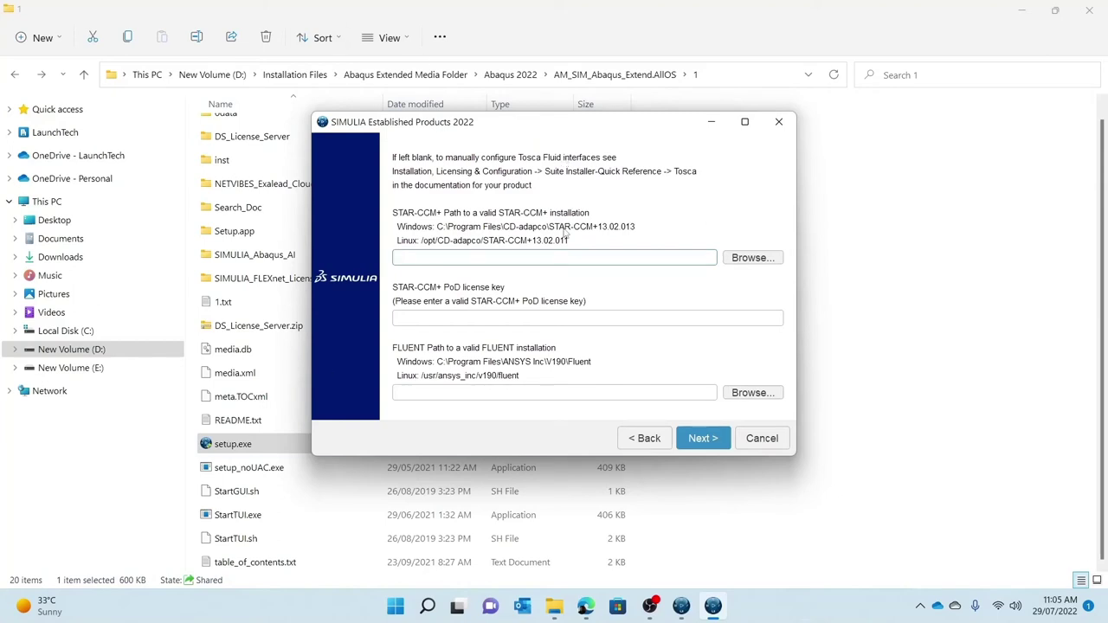
pyautogui.click(707, 436)
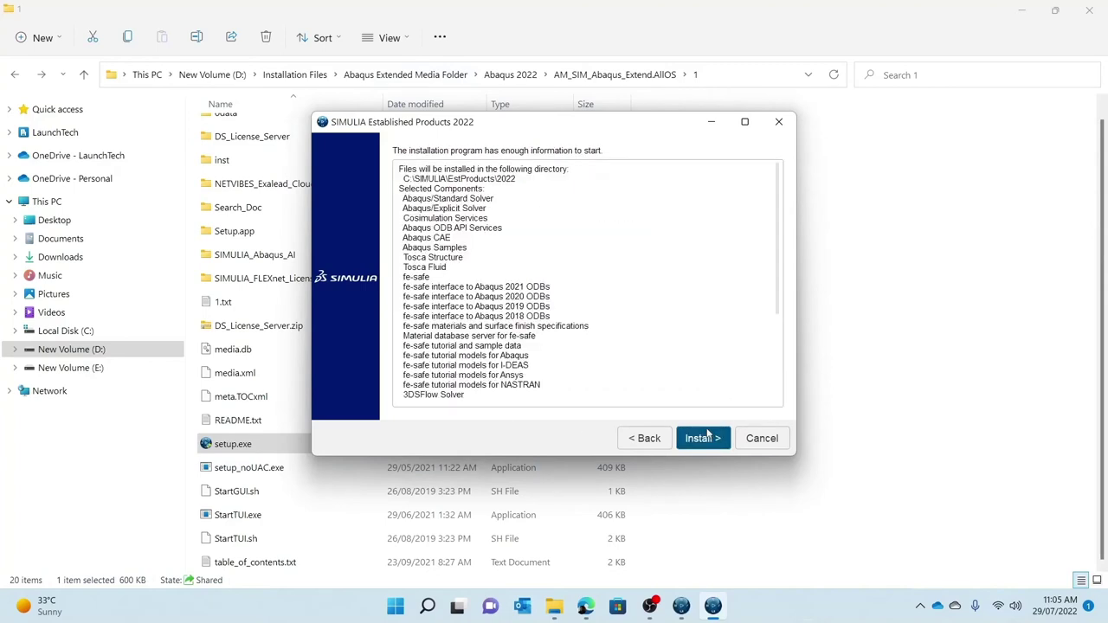
pyautogui.click(707, 437)
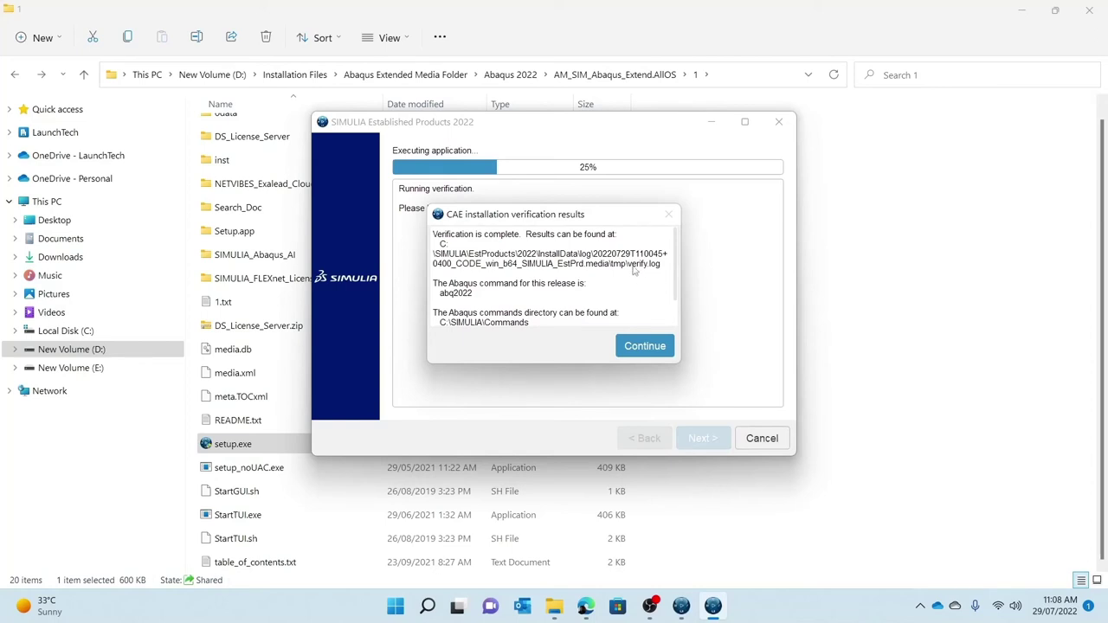
# - Review the CAE installation verification results and finish the SIMULIA Established Products installation
pyautogui.scroll(-1, 633, 261)
pyautogui.scroll(1, 633, 261)
pyautogui.click(644, 346)
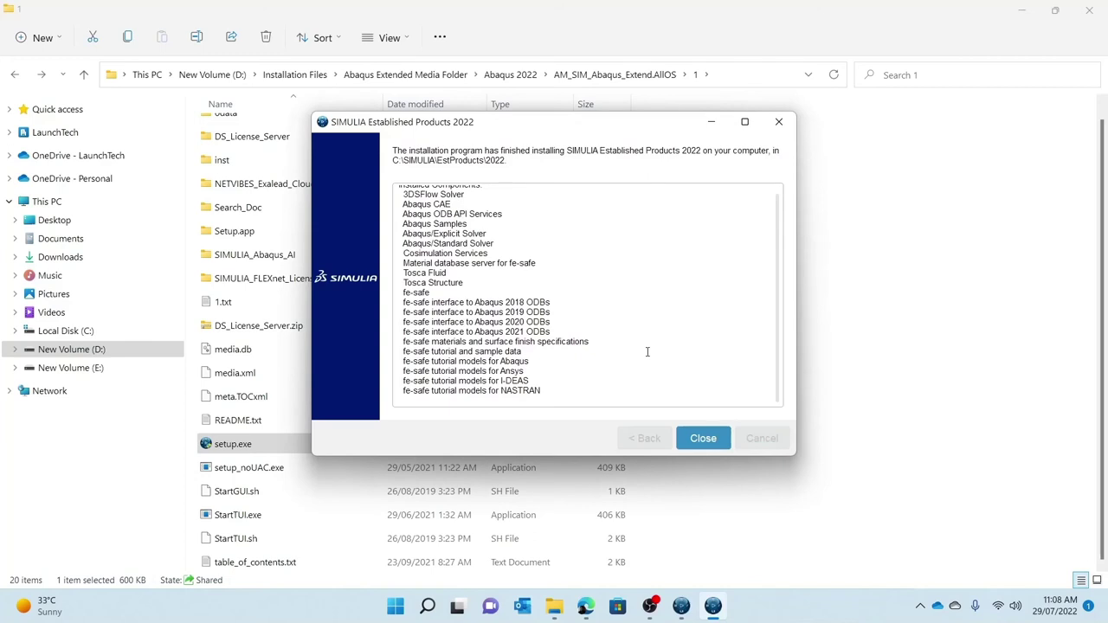
pyautogui.click(703, 437)
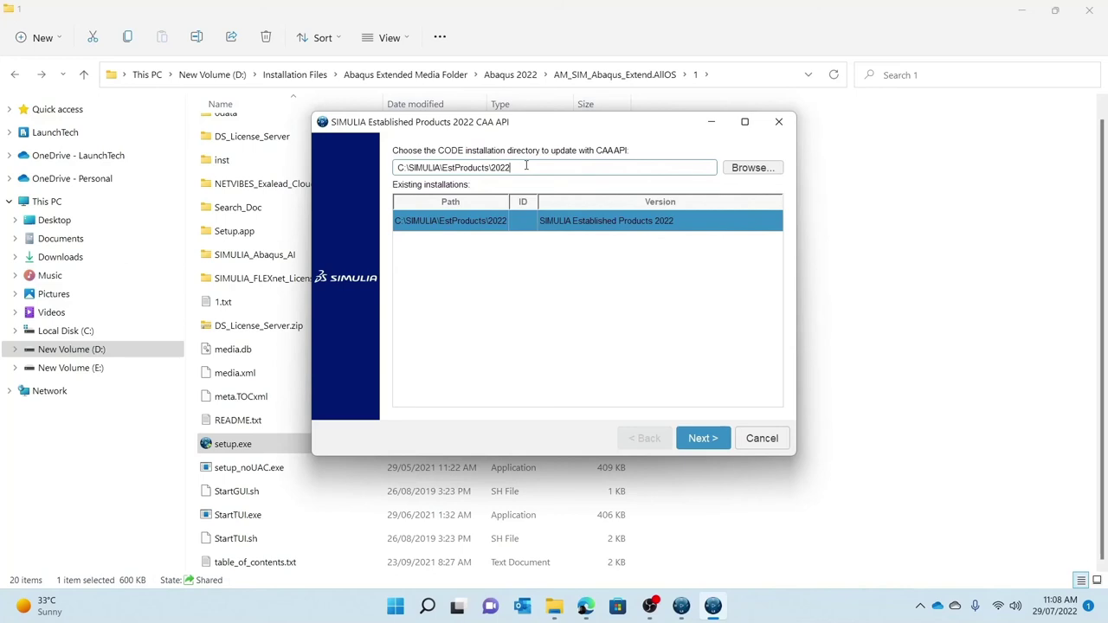
# - Accept C:\SIMULIA\EstProducts\2022 as the installation directory to update with the CAA API
pyautogui.moveTo(546, 136); pyautogui.dragTo(580, 268)
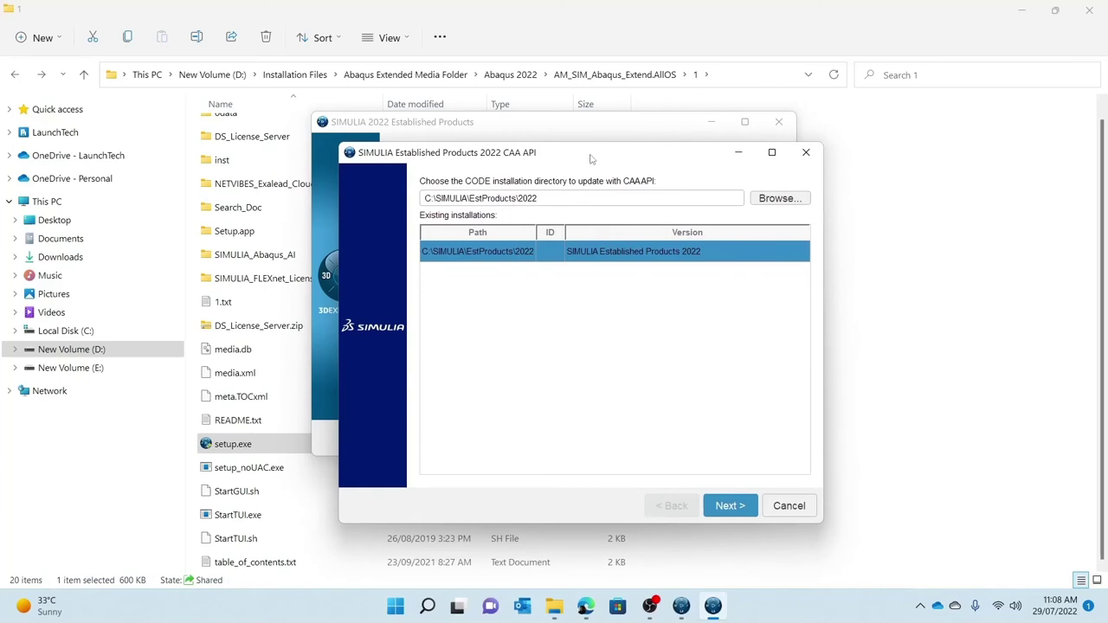
pyautogui.moveTo(593, 159); pyautogui.dragTo(547, 145)
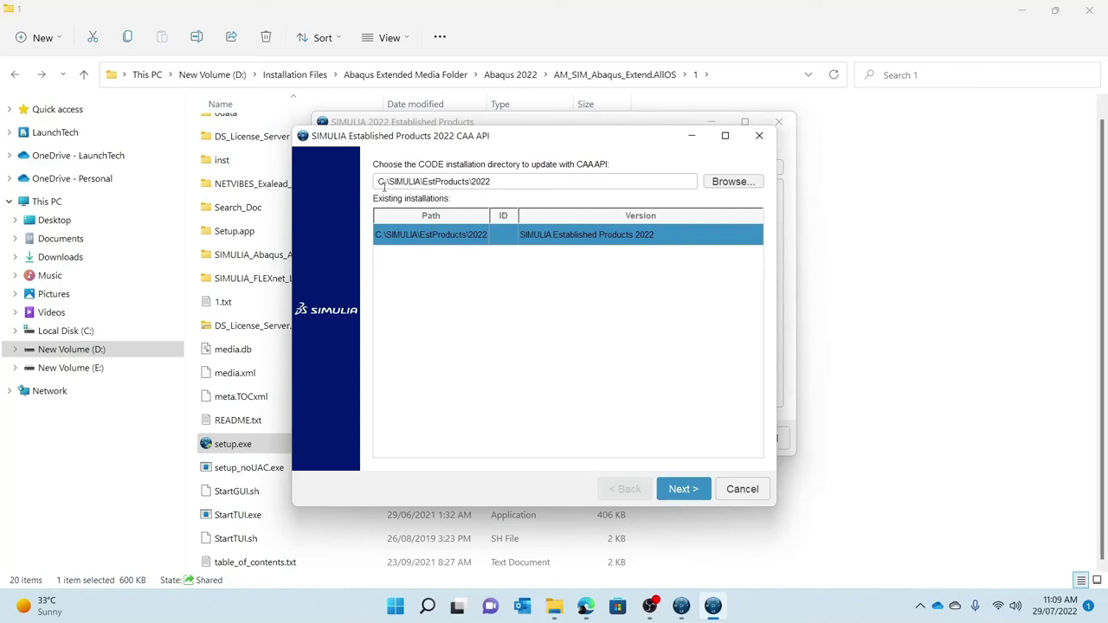
pyautogui.moveTo(376, 182); pyautogui.dragTo(500, 181)
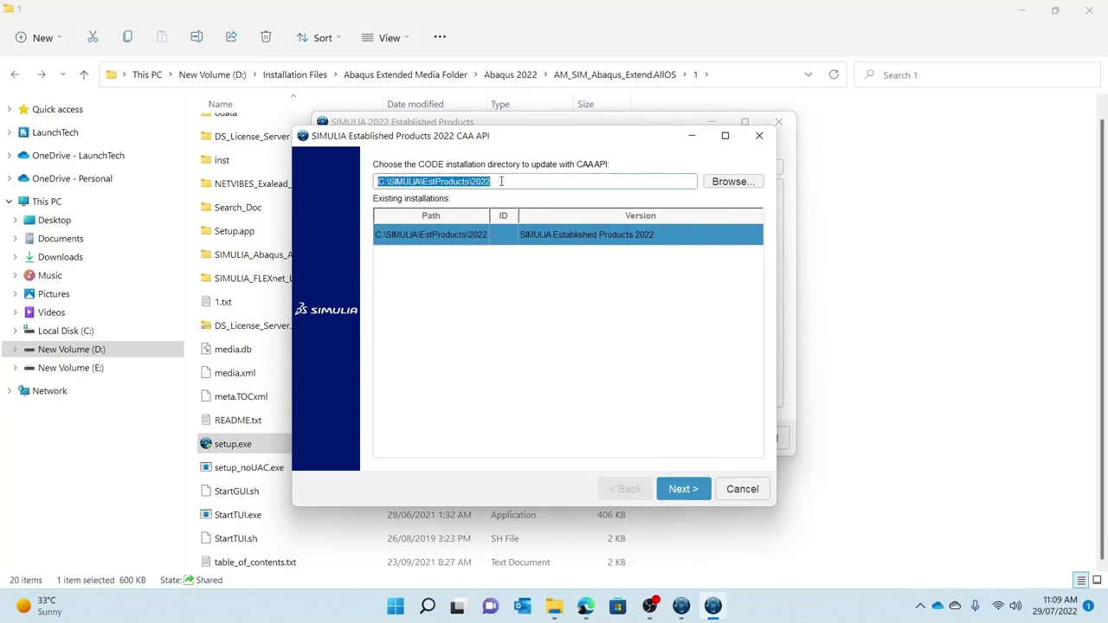
pyautogui.click(500, 182)
pyautogui.hotkey('ctrl', 'a')
pyautogui.click(542, 183)
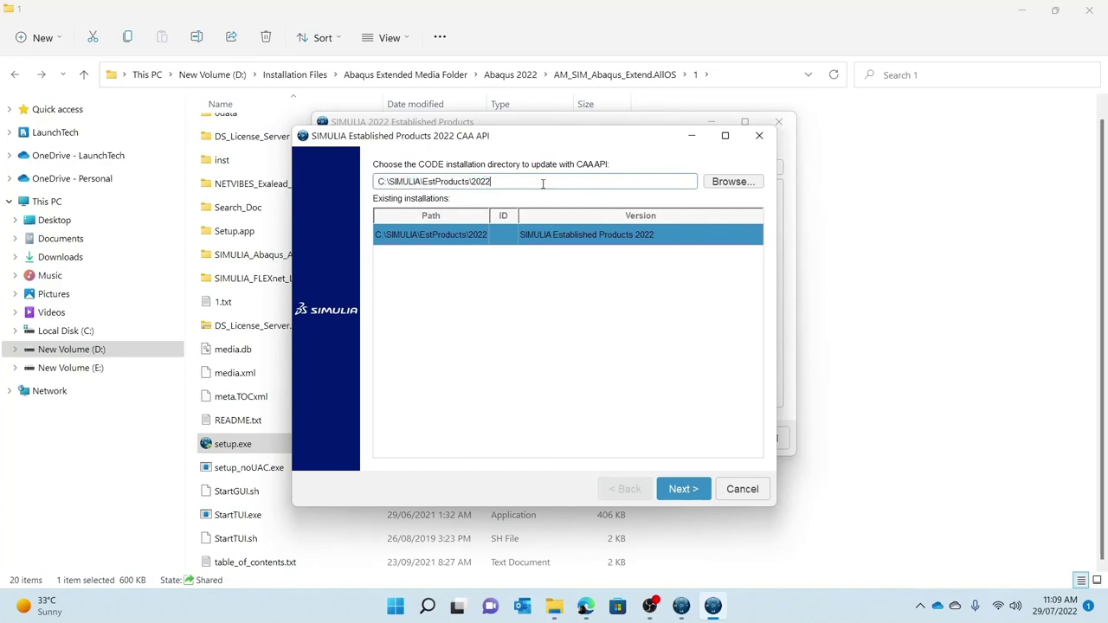
pyautogui.click(683, 489)
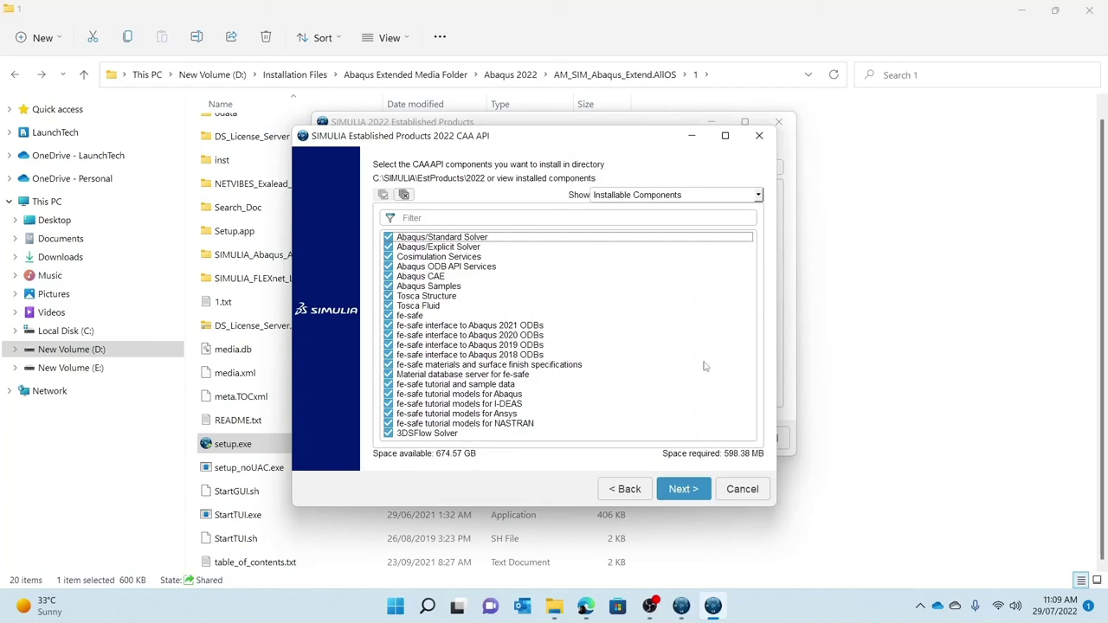
# - Install all selected CAA API components and close the finished CAA API installer
pyautogui.click(674, 492)
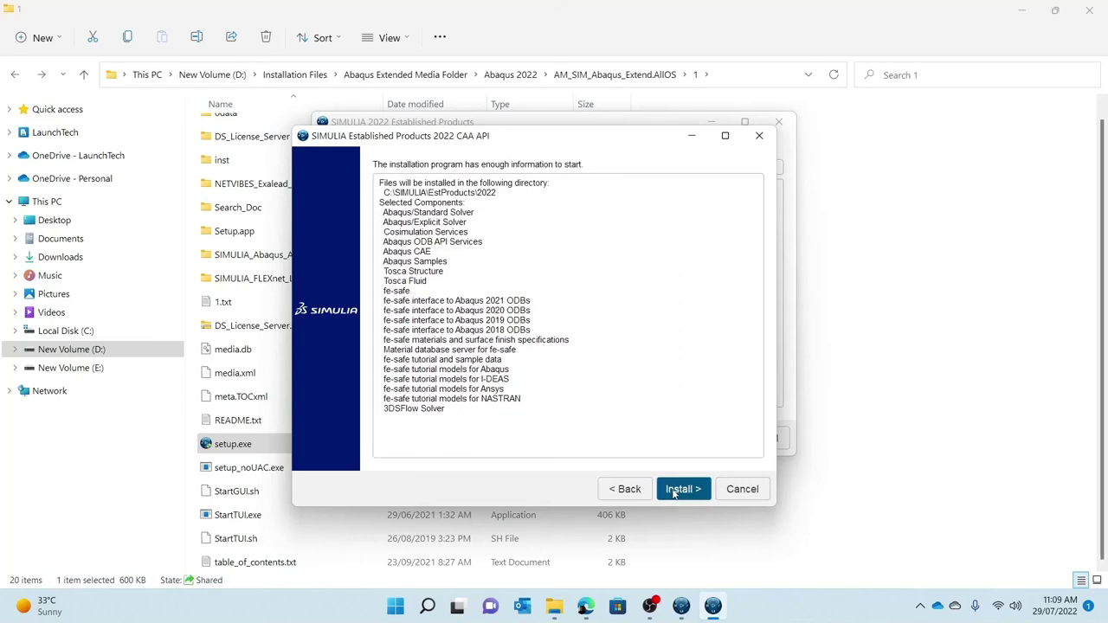
pyautogui.click(679, 489)
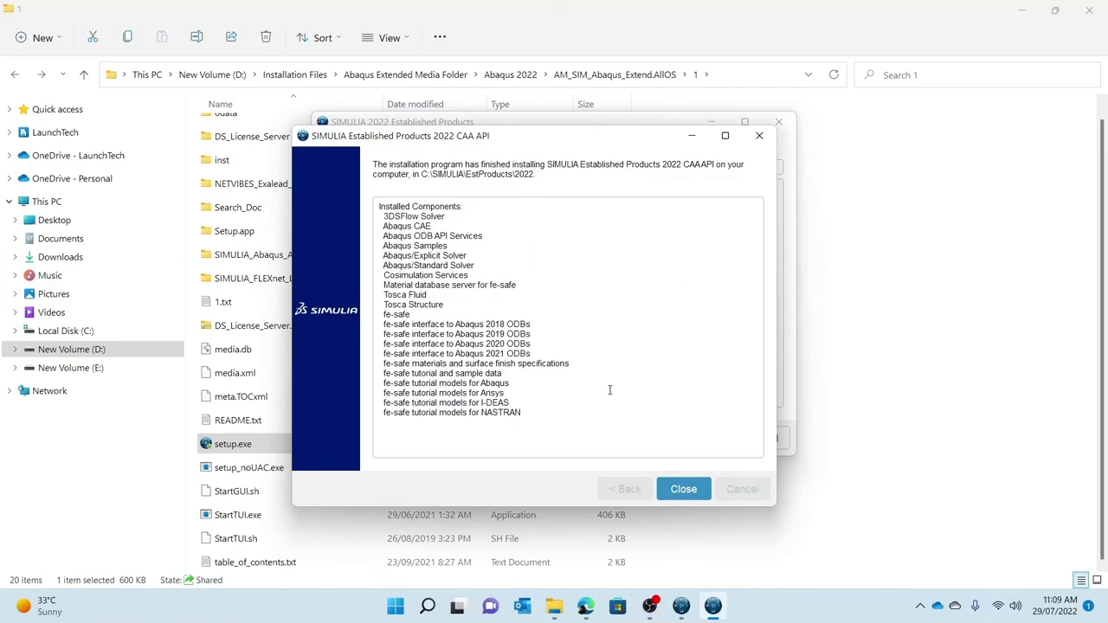
pyautogui.click(682, 490)
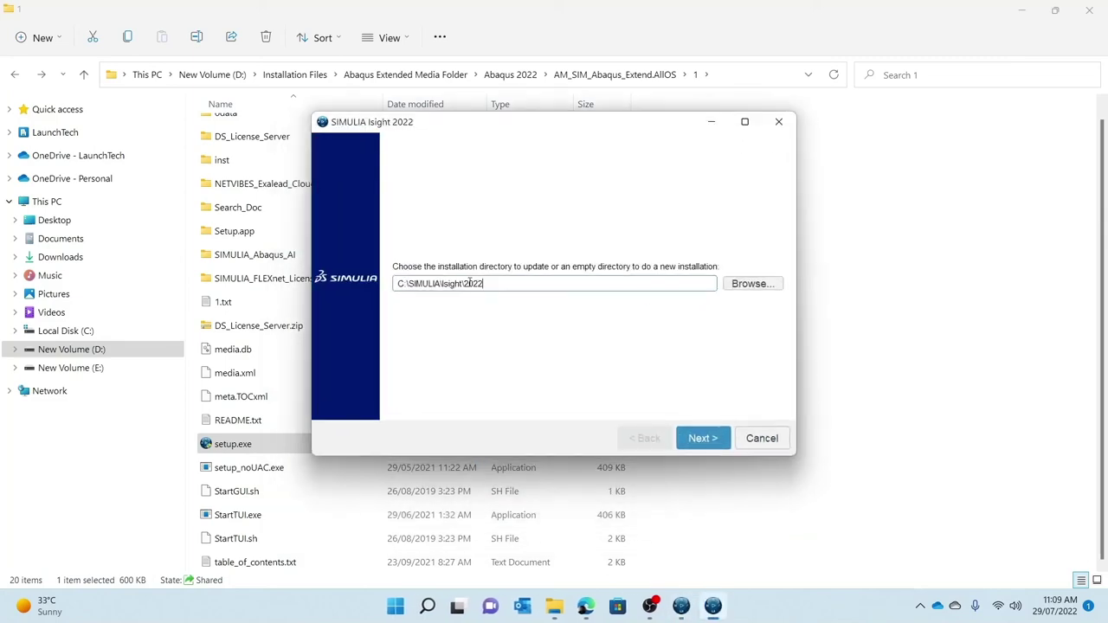
# - Try to continue the Isight setup with C:\SIMULIA\Isight\2022 as the installation directory
pyautogui.click(703, 438)
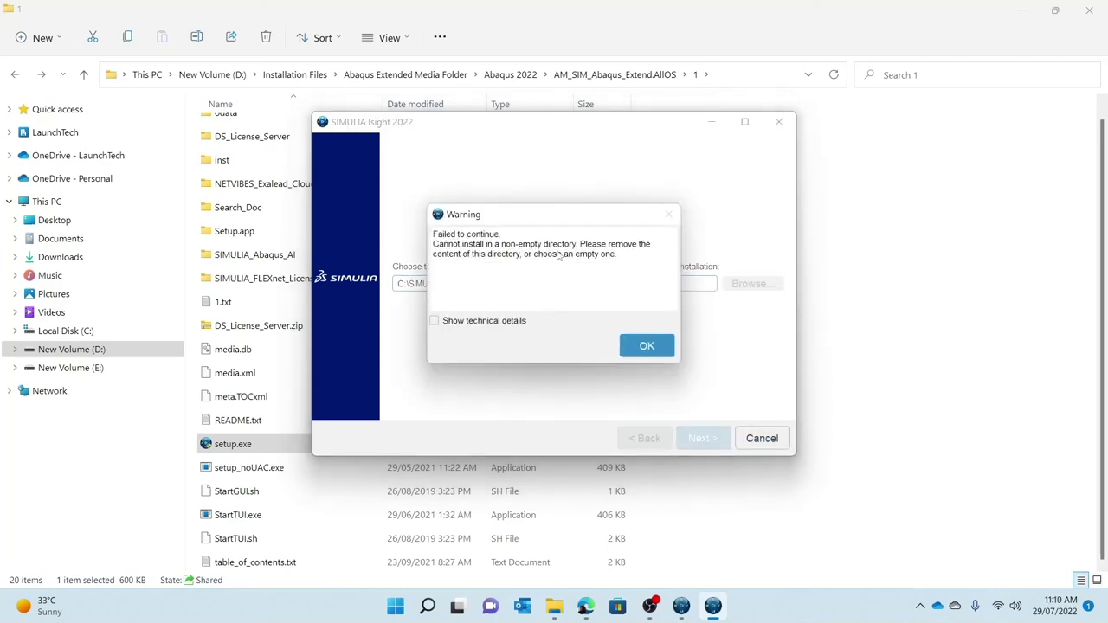
pyautogui.click(647, 346)
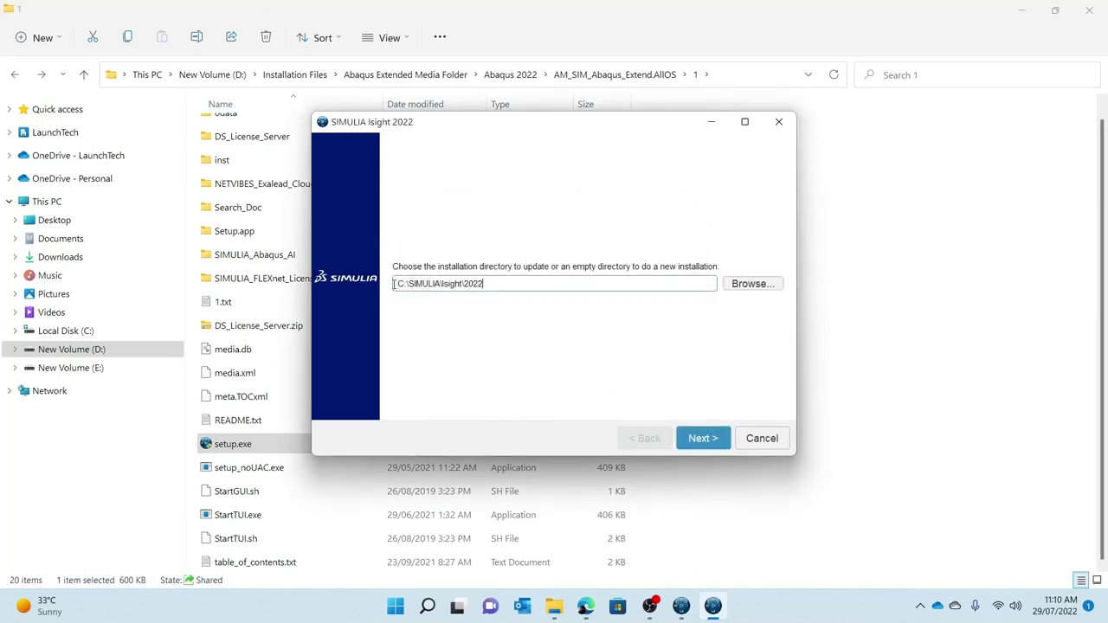
# - Delete the existing Isight folder from C:\SIMULIA in File Explorer
pyautogui.moveTo(443, 283); pyautogui.dragTo(459, 284)
pyautogui.click(462, 304)
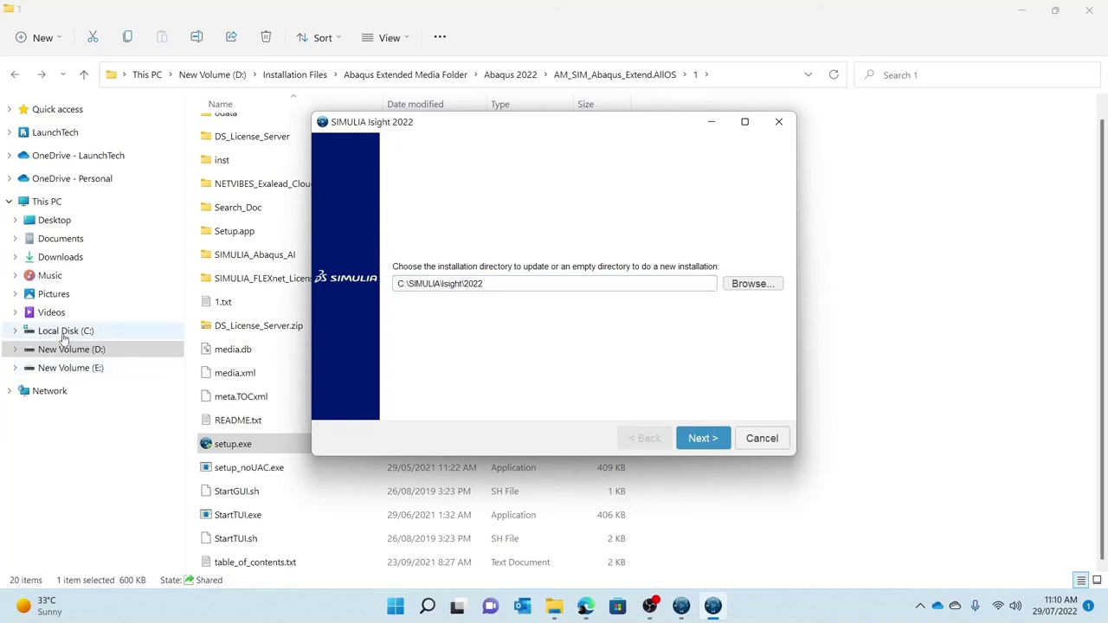
pyautogui.click(65, 331)
pyautogui.scroll(-2, 238, 458)
pyautogui.doubleClick(233, 350)
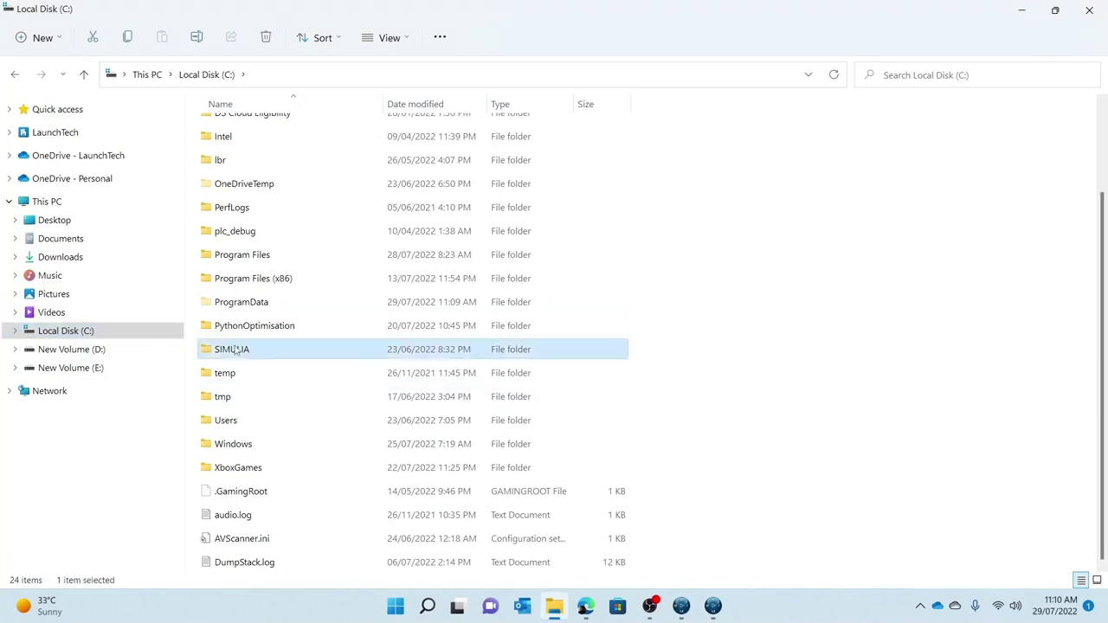
pyautogui.click(246, 201)
pyautogui.rightClick(247, 201)
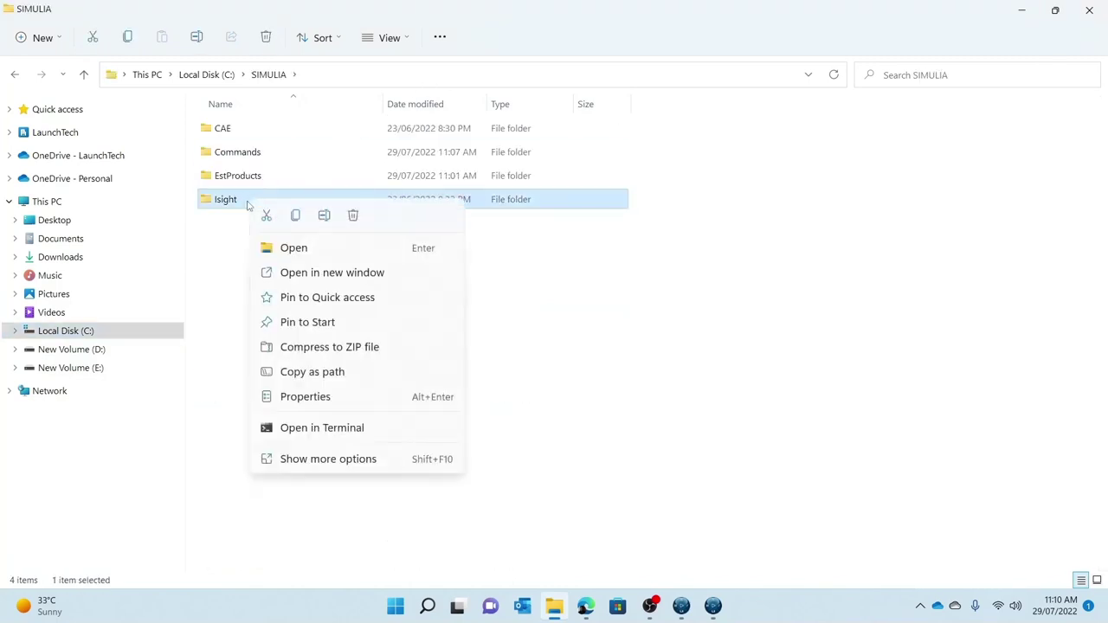
pyautogui.click(345, 218)
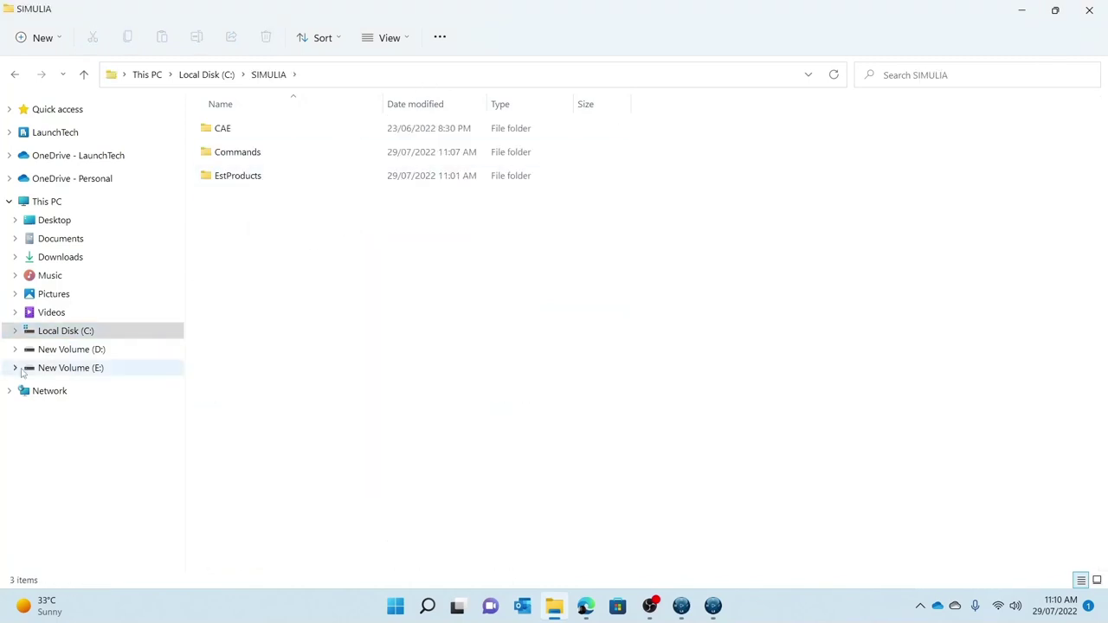
# - Return to the Isight installer and accept C:\SIMULIA\Isight\2022 as the installation directory
pyautogui.click(13, 75)
pyautogui.click(13, 76)
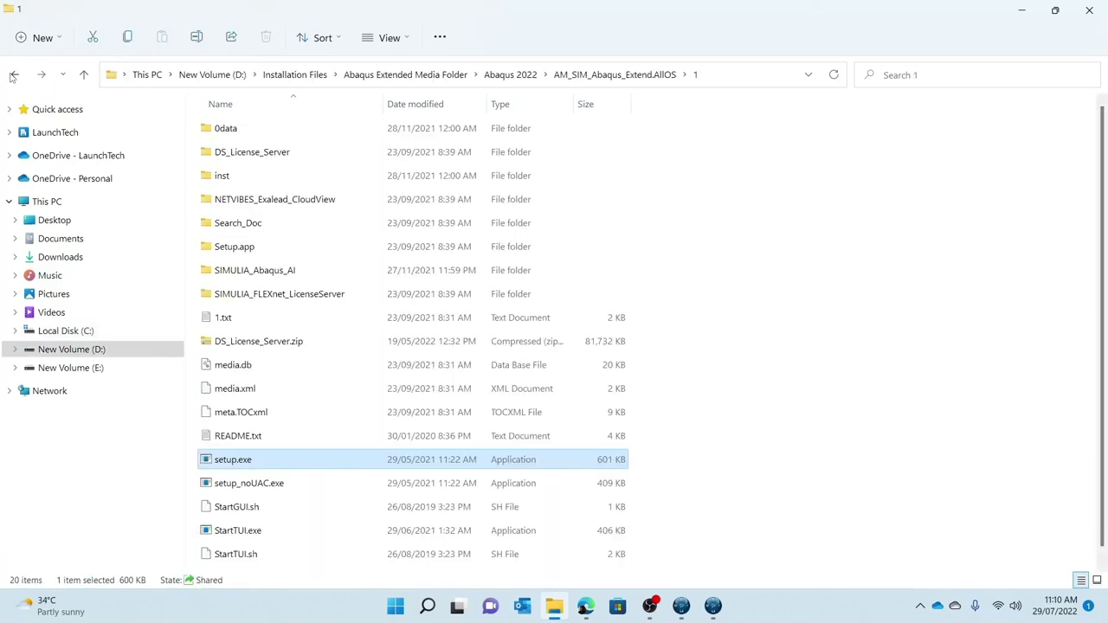
pyautogui.click(713, 606)
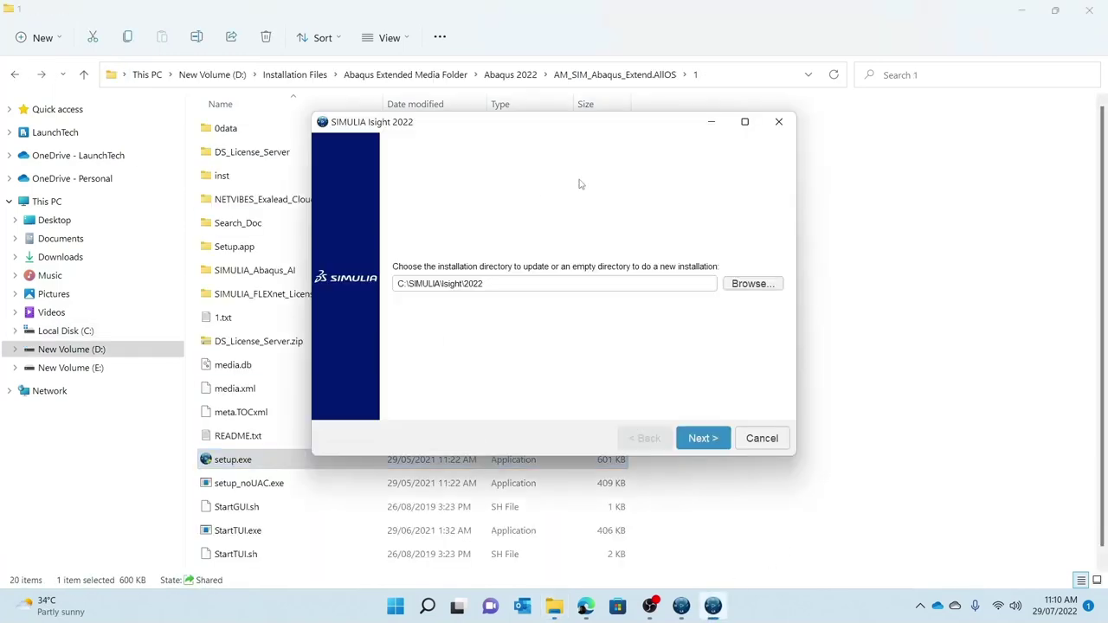
pyautogui.click(689, 435)
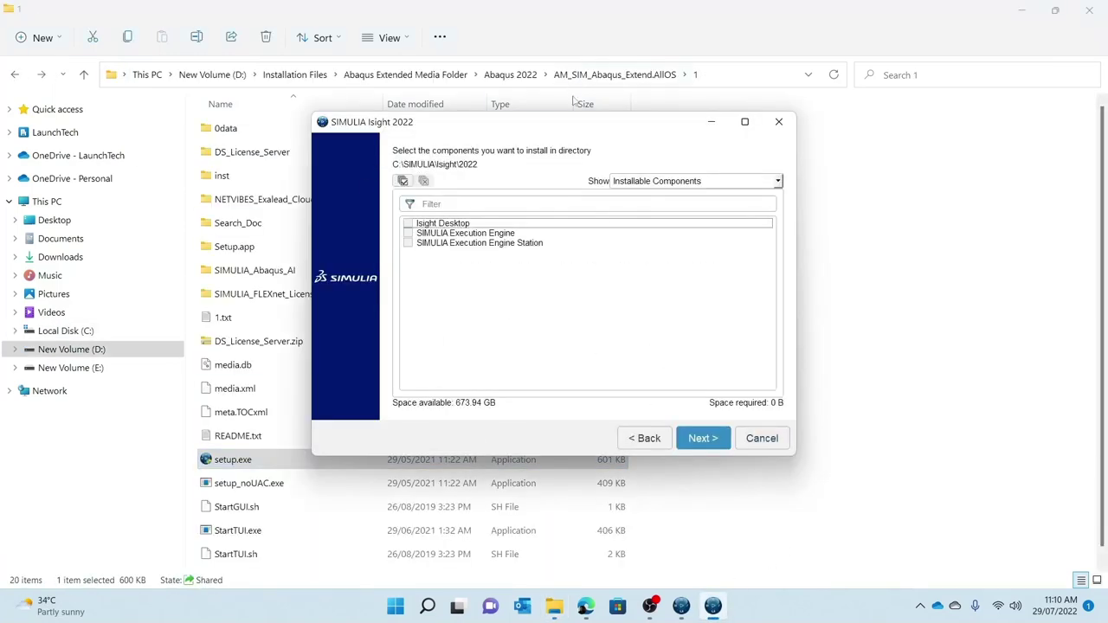
# - Select Isight Desktop, SIMULIA Execution Engine and SIMULIA Execution Engine Station as the components to install
pyautogui.moveTo(545, 131); pyautogui.dragTo(575, 168)
pyautogui.click(439, 260)
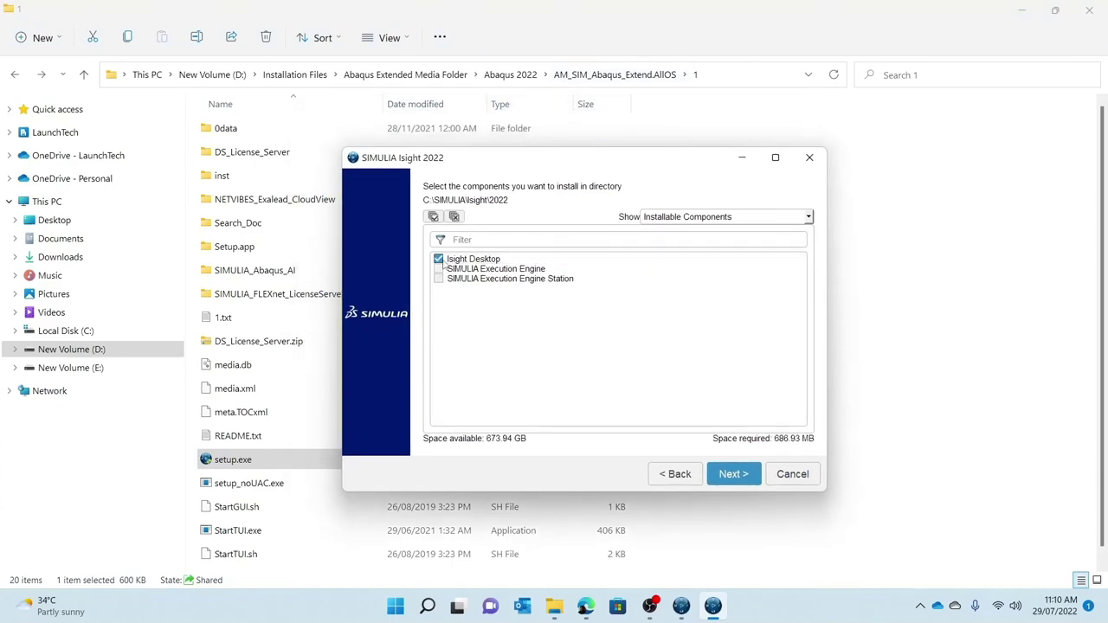
pyautogui.click(439, 269)
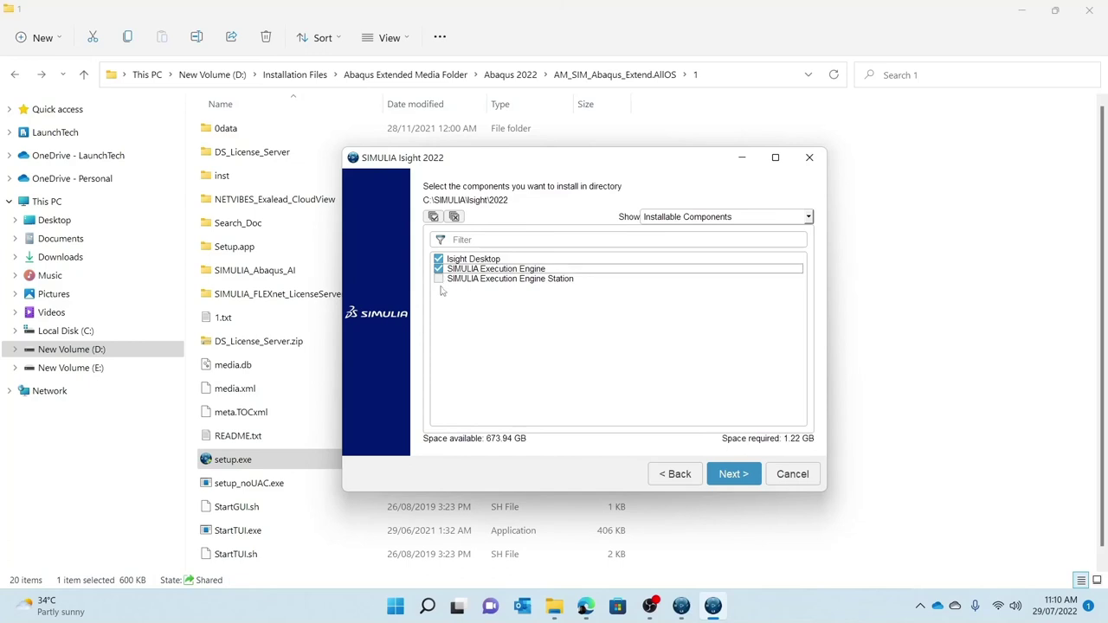
pyautogui.click(439, 279)
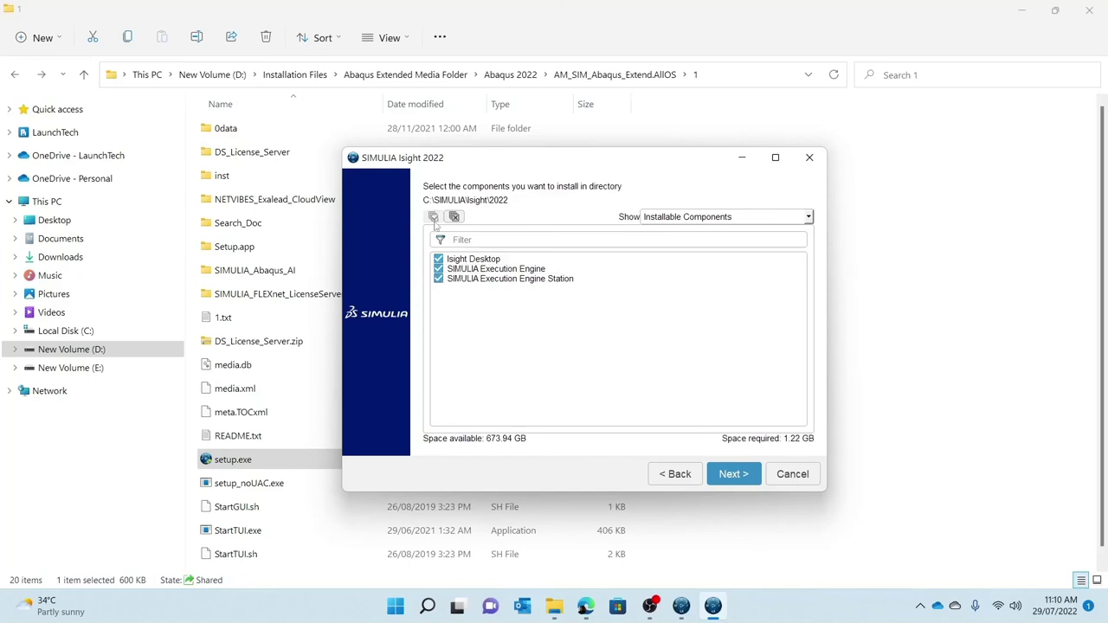
pyautogui.click(734, 476)
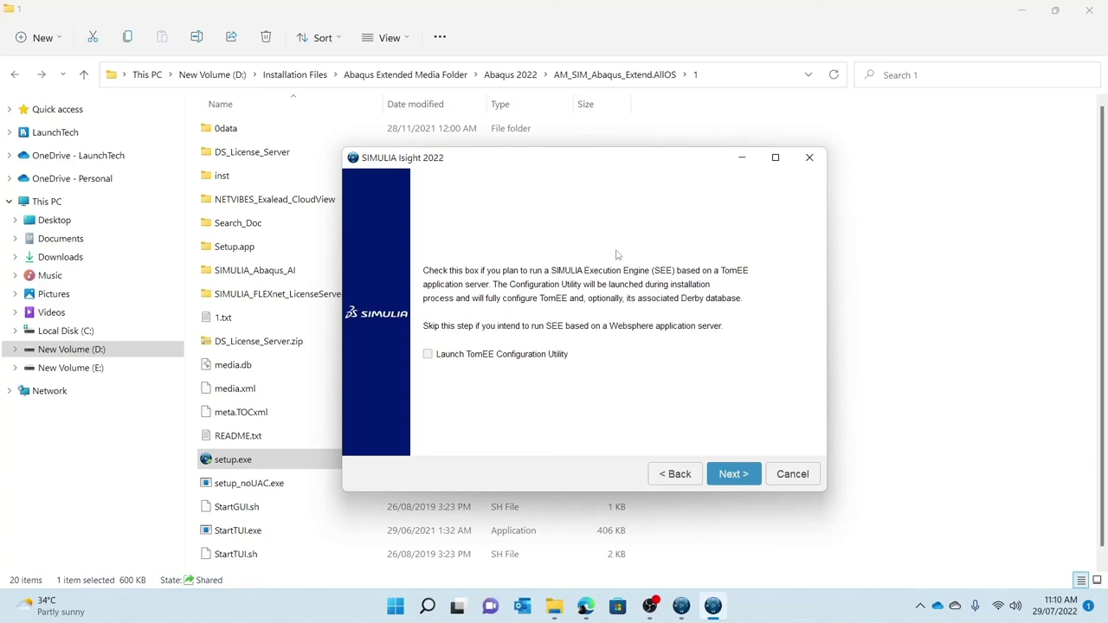
# - Continue without launching the TomEE Configuration Utility, skipping both the connection profile and the documentation configuration
pyautogui.click(733, 474)
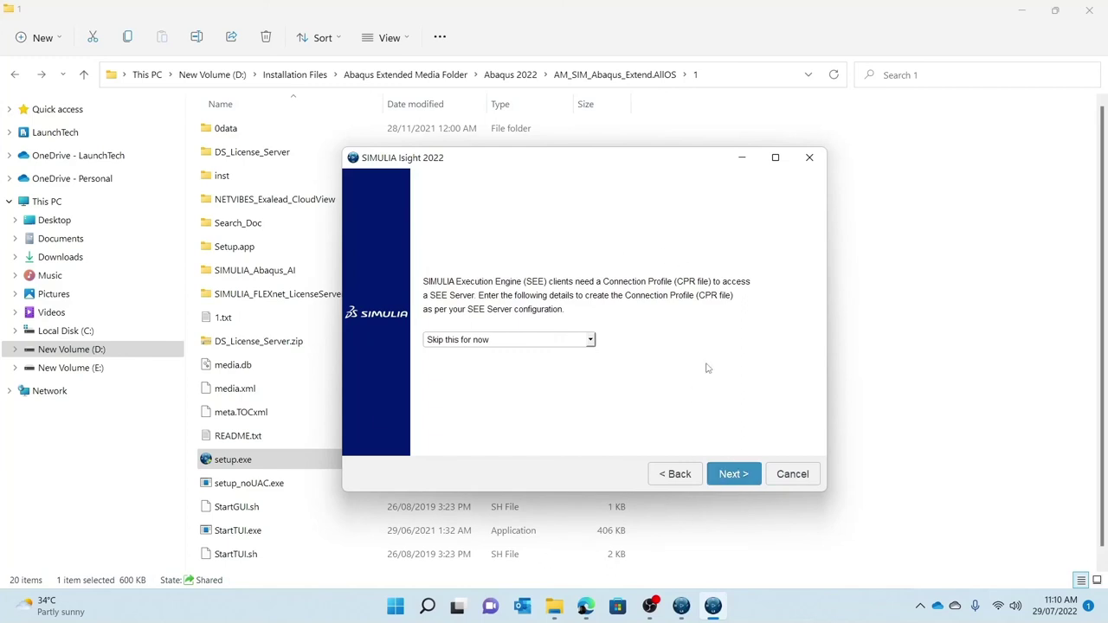
pyautogui.click(735, 485)
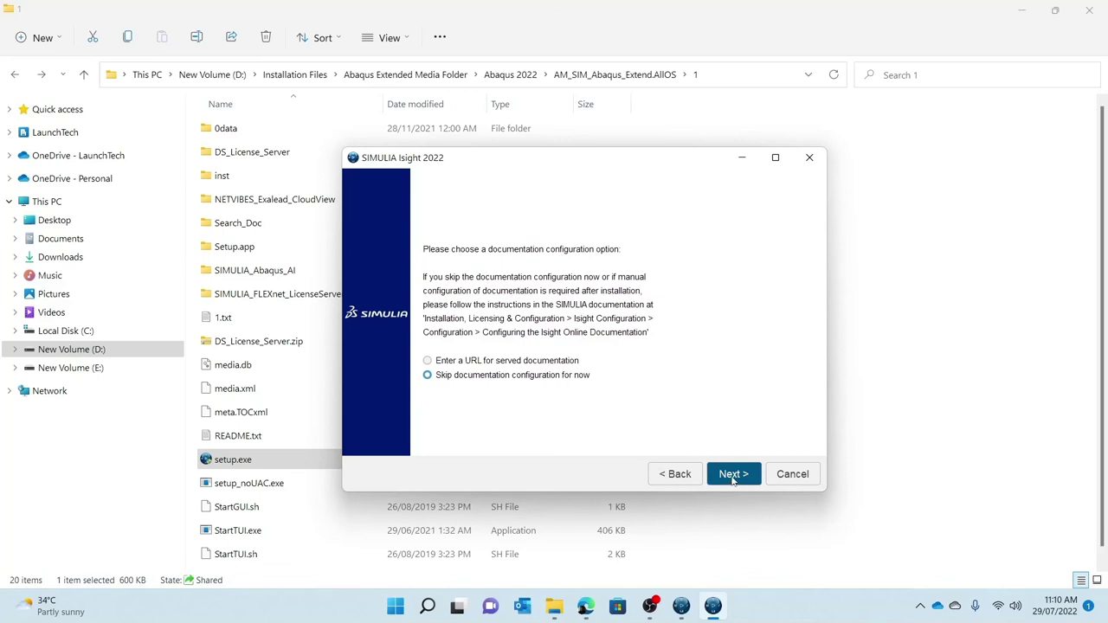
pyautogui.click(733, 478)
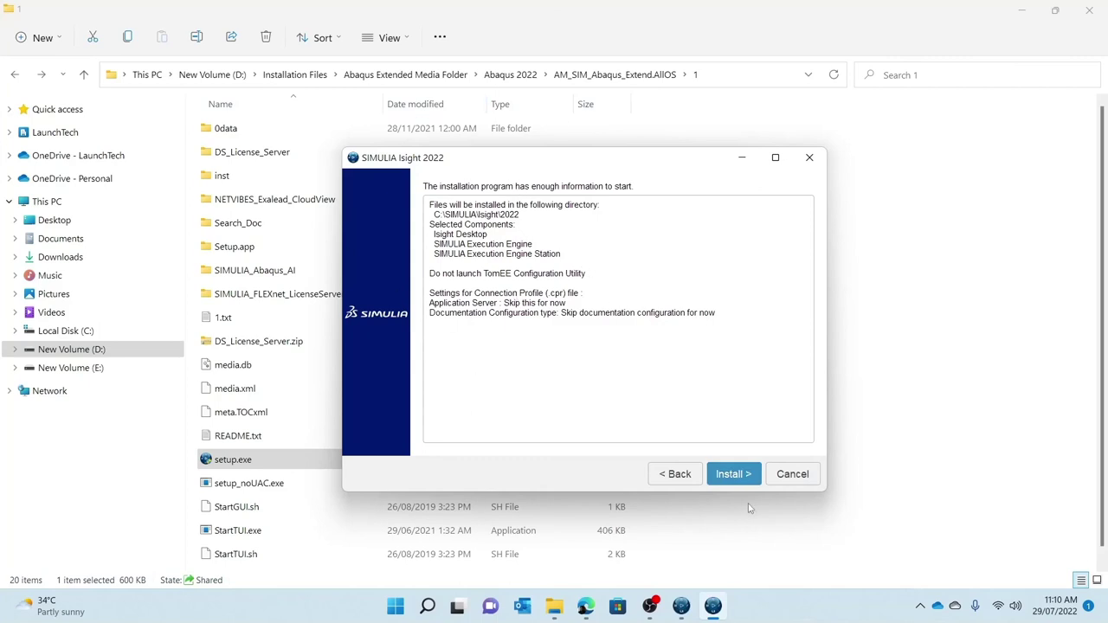
# - Install the selected Isight components and close the finished Isight and SIMULIA 2022 Established Products installers
pyautogui.click(750, 475)
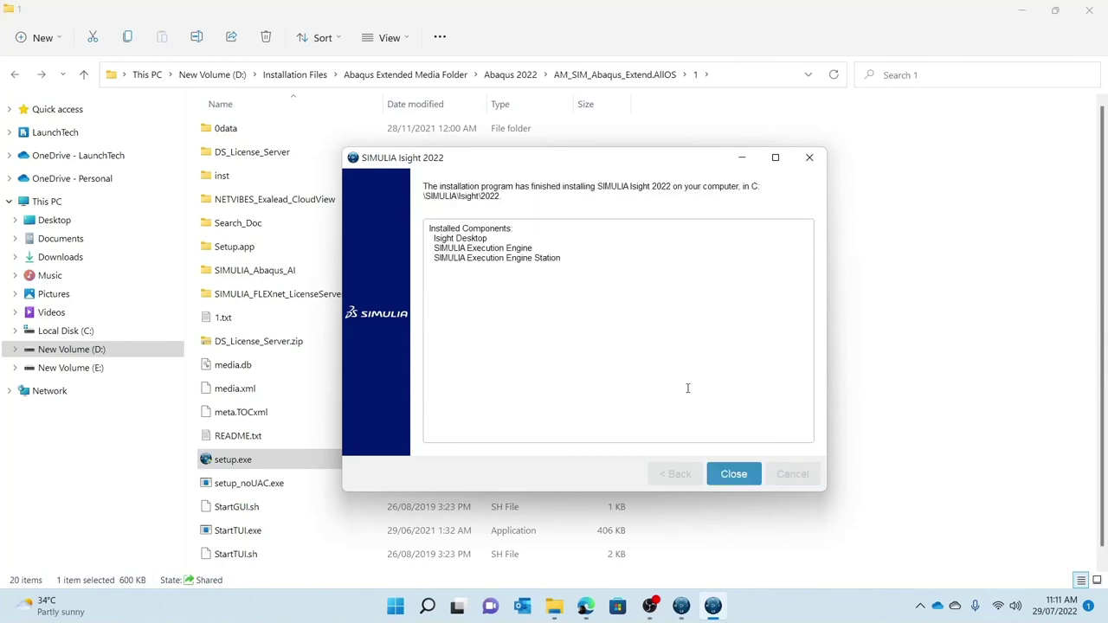
pyautogui.click(733, 473)
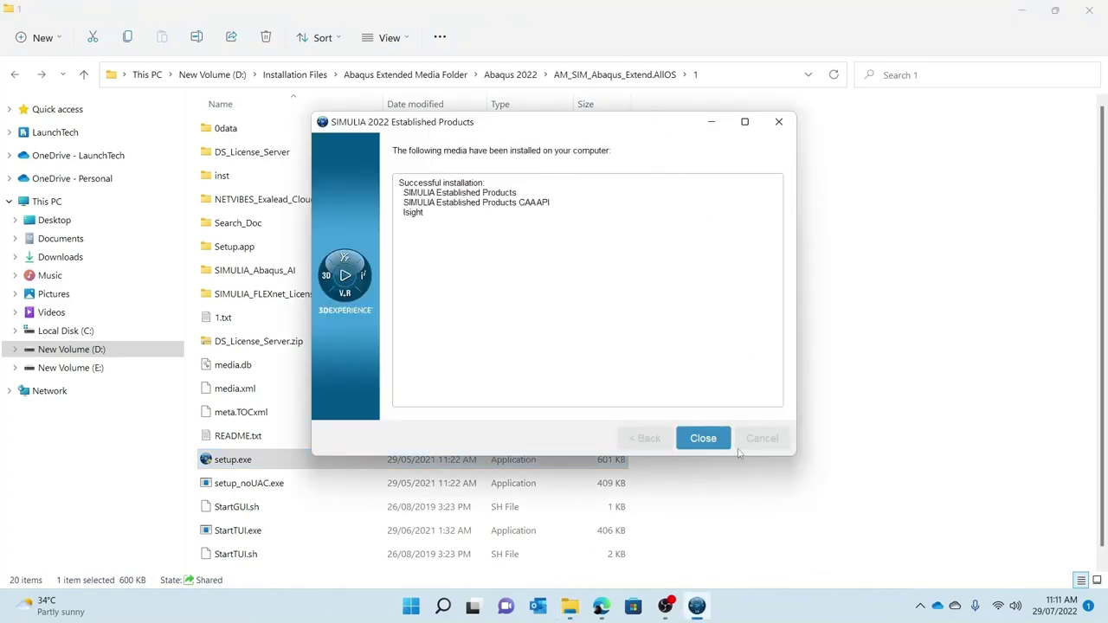
pyautogui.click(703, 438)
# - Launch Abaqus CAE from the Dassault Systemes SIMULIA Established Products 2022 program group
pyautogui.press('super')
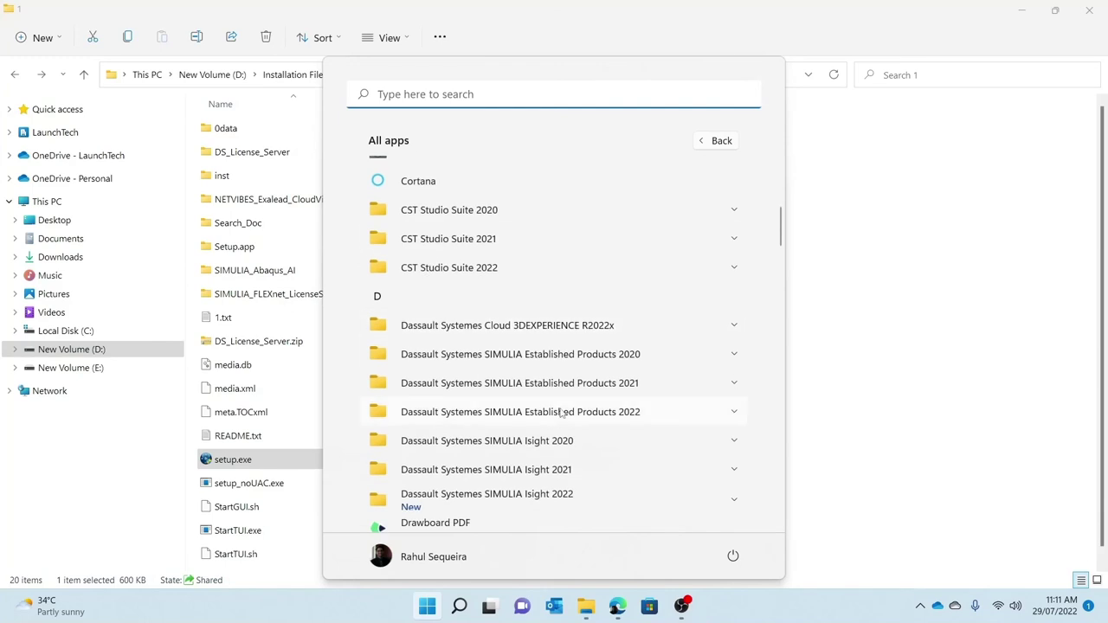
pyautogui.click(571, 414)
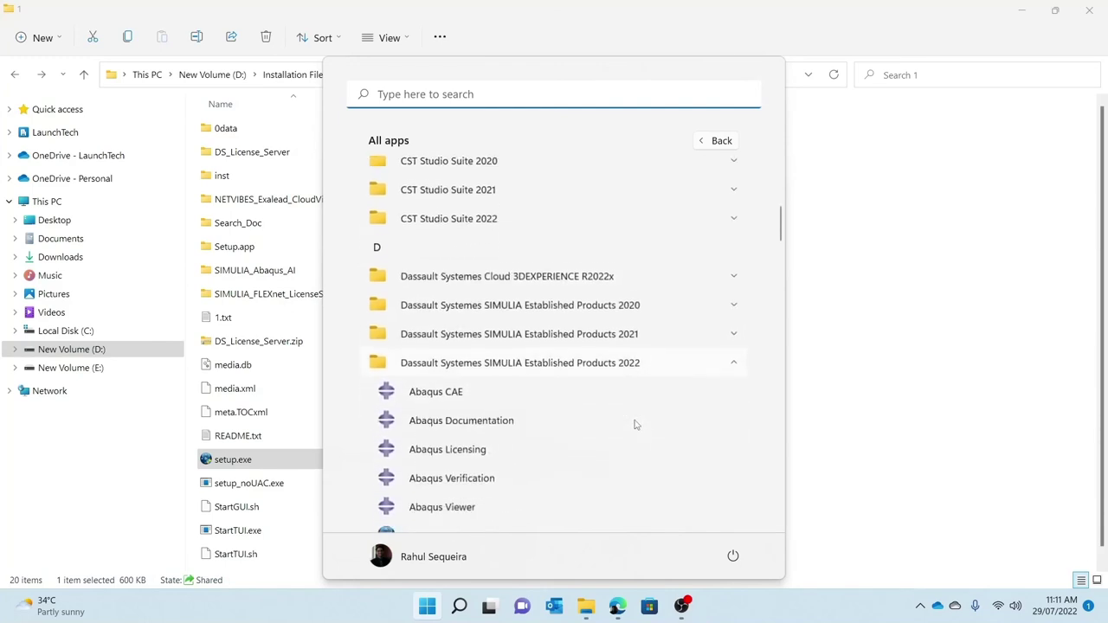
pyautogui.click(438, 384)
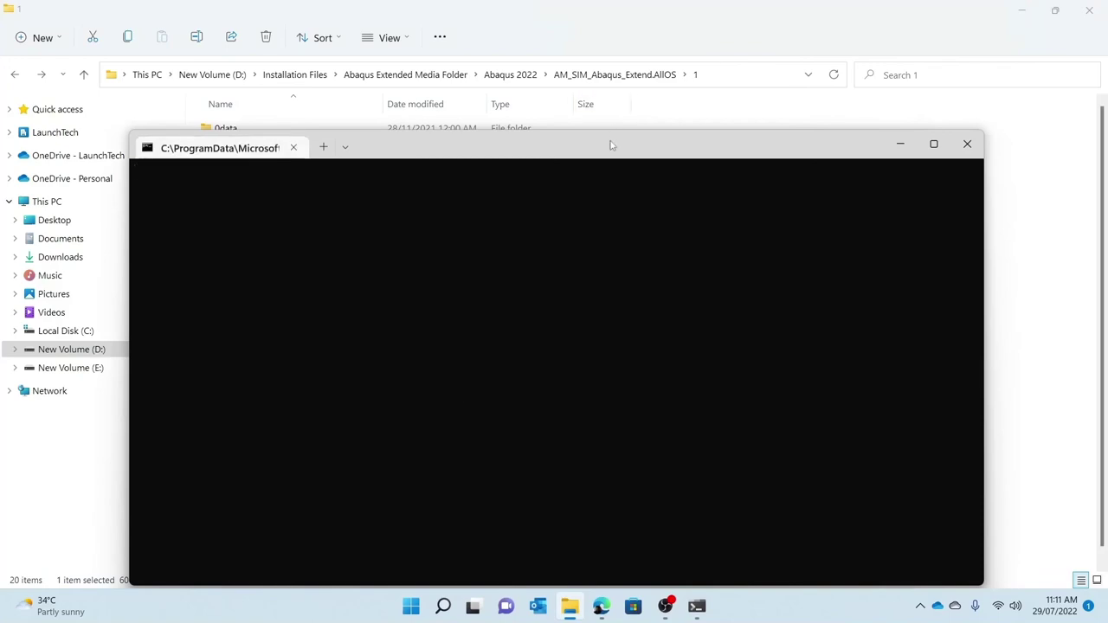
pyautogui.moveTo(610, 144); pyautogui.dragTo(621, 67)
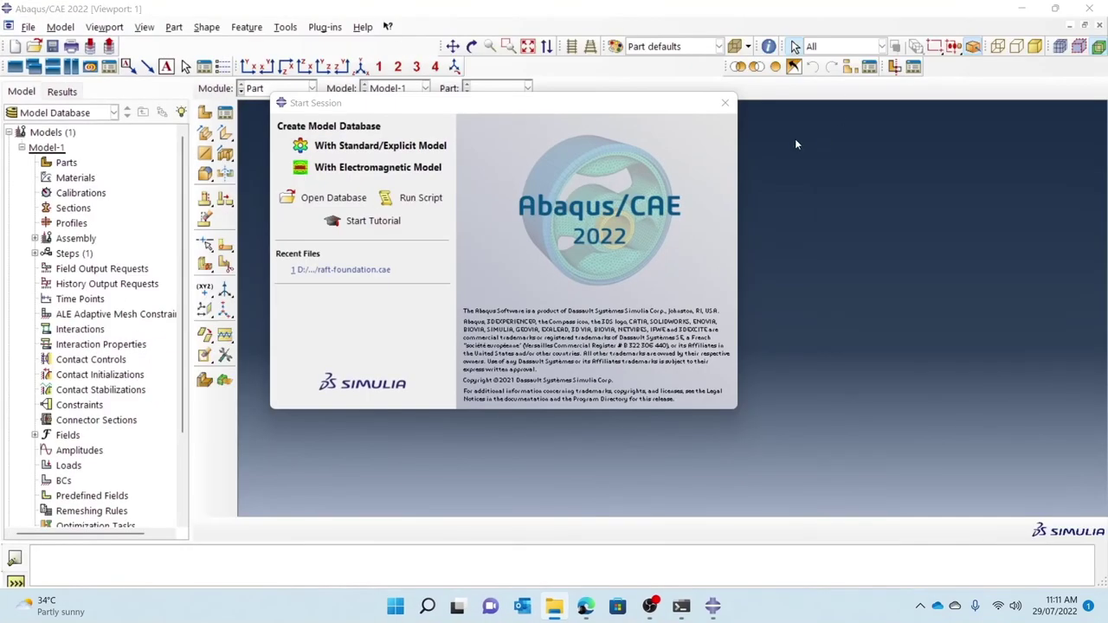
# - Create a model database with a Standard/Explicit model to test the installation, and close Abaqus/CAE
pyautogui.click(378, 149)
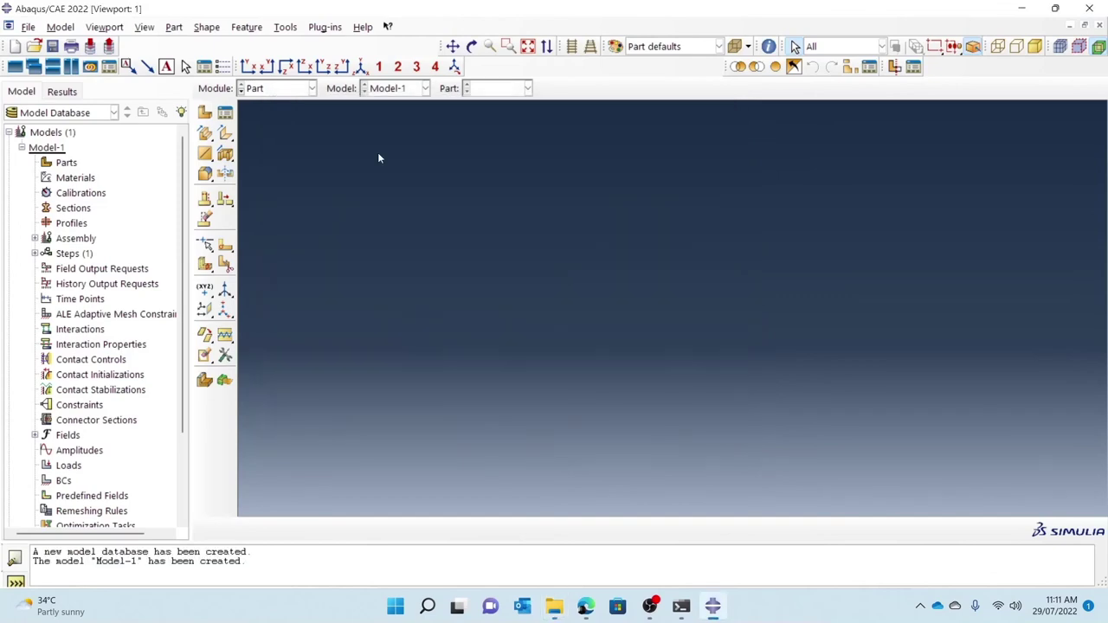
pyautogui.click(1089, 8)
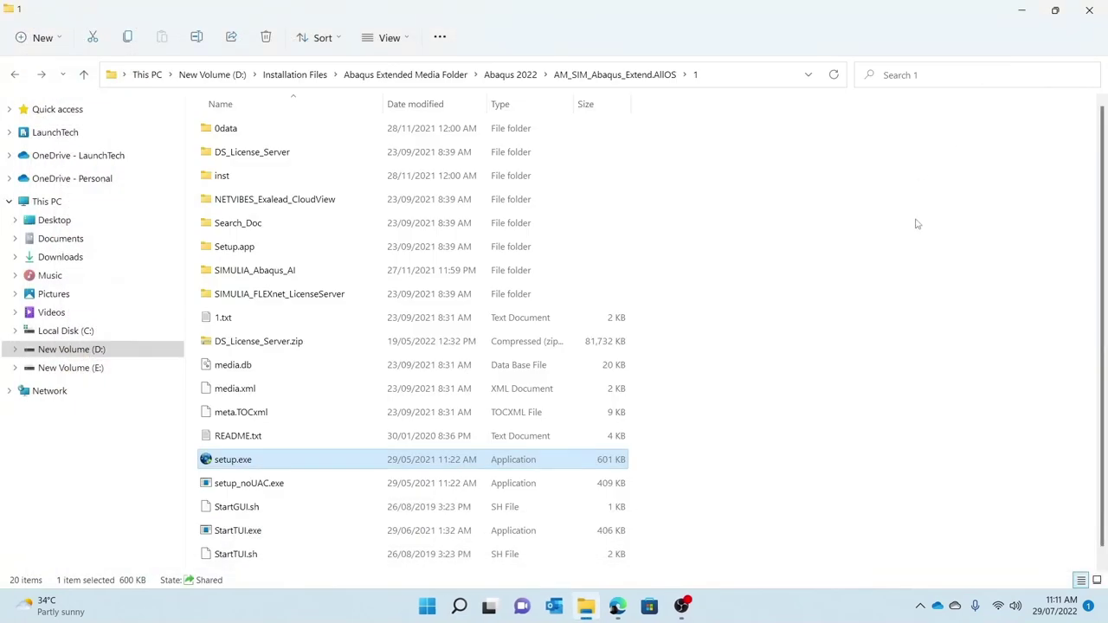